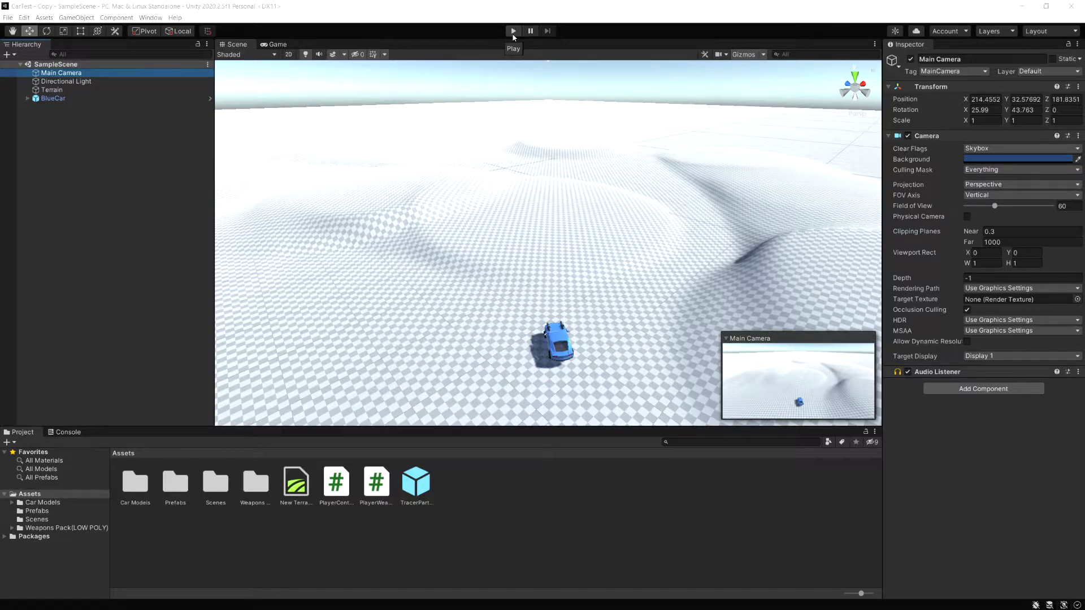
- Test-drive BlueCar forward and back in Play mode with the existing fixed camera, then stop
{"action": "left_click", "coordinate": [513, 32]}
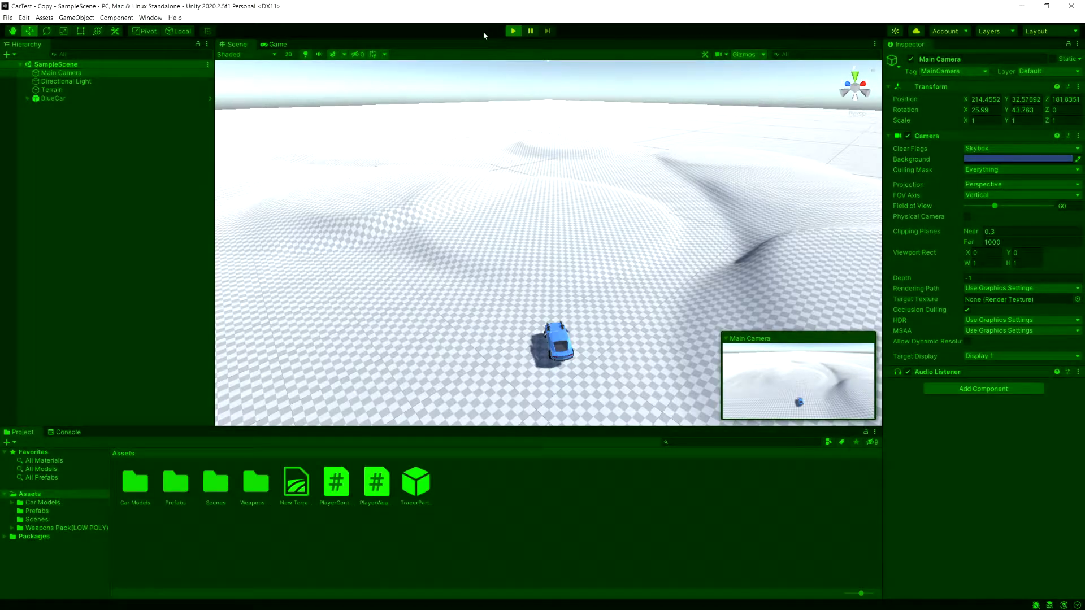
{"action": "key", "text": "w"}
{"action": "key", "text": "s"}
{"action": "key", "text": "w"}
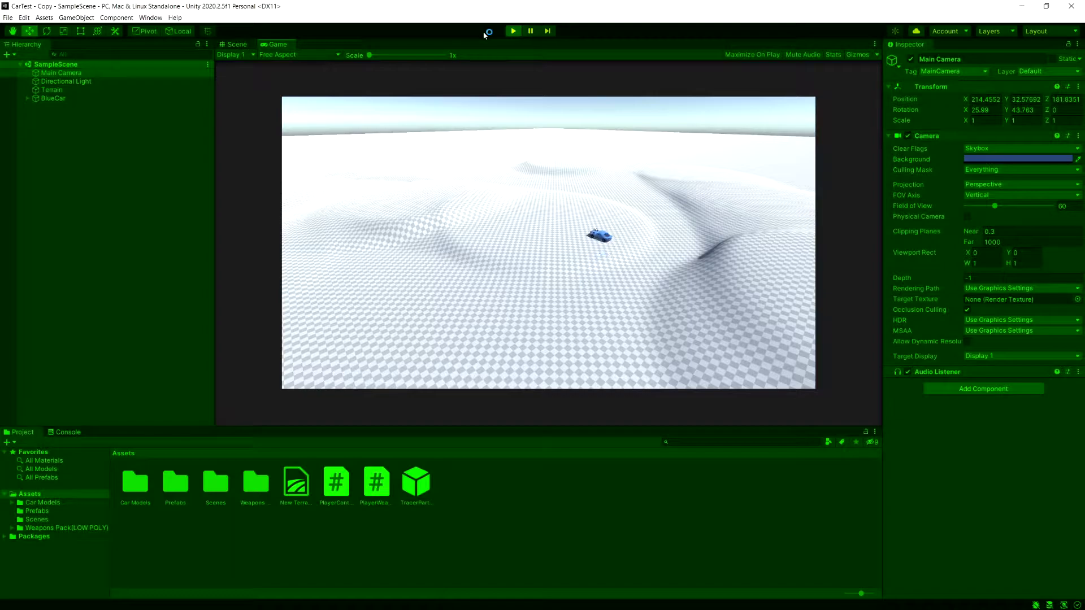
{"action": "left_click", "coordinate": [513, 30]}
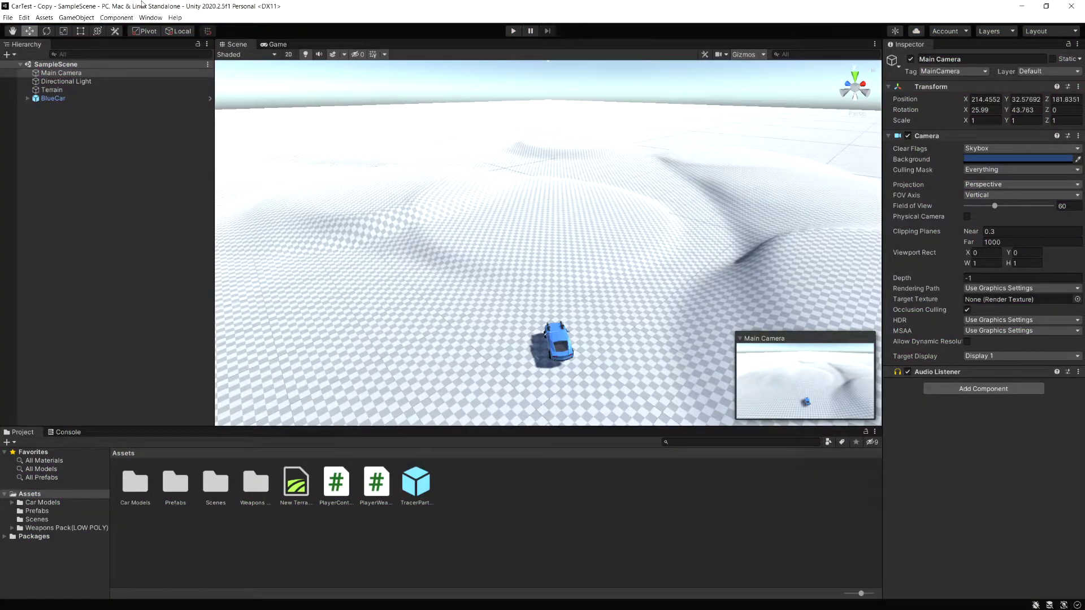
- Confirm in Package Manager that Cinemachine 2.6.10 is installed, then close the window
{"action": "left_click", "coordinate": [151, 18]}
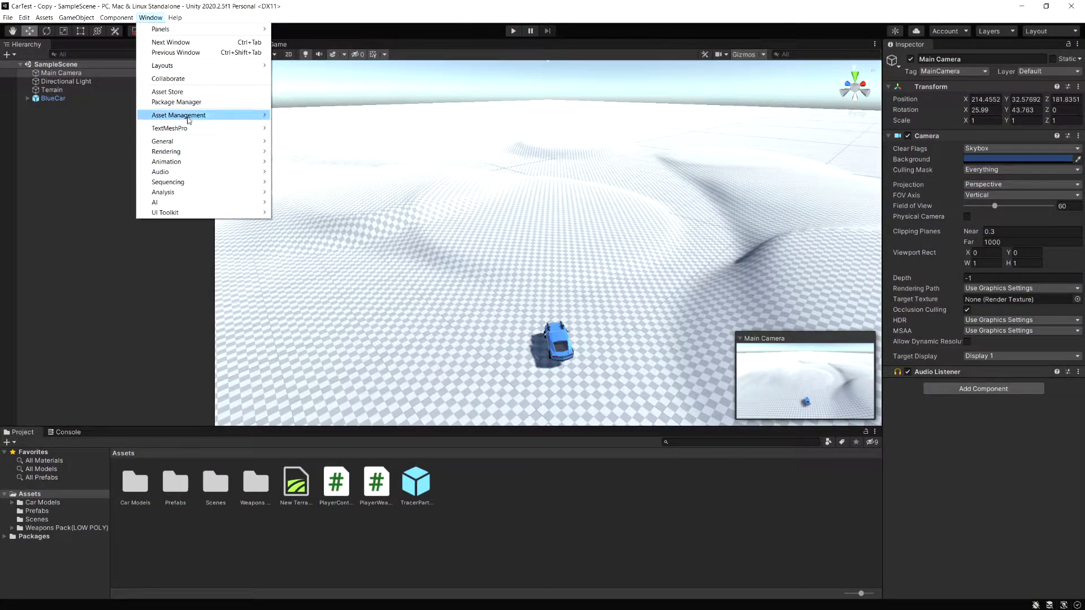
{"action": "left_click", "coordinate": [176, 102]}
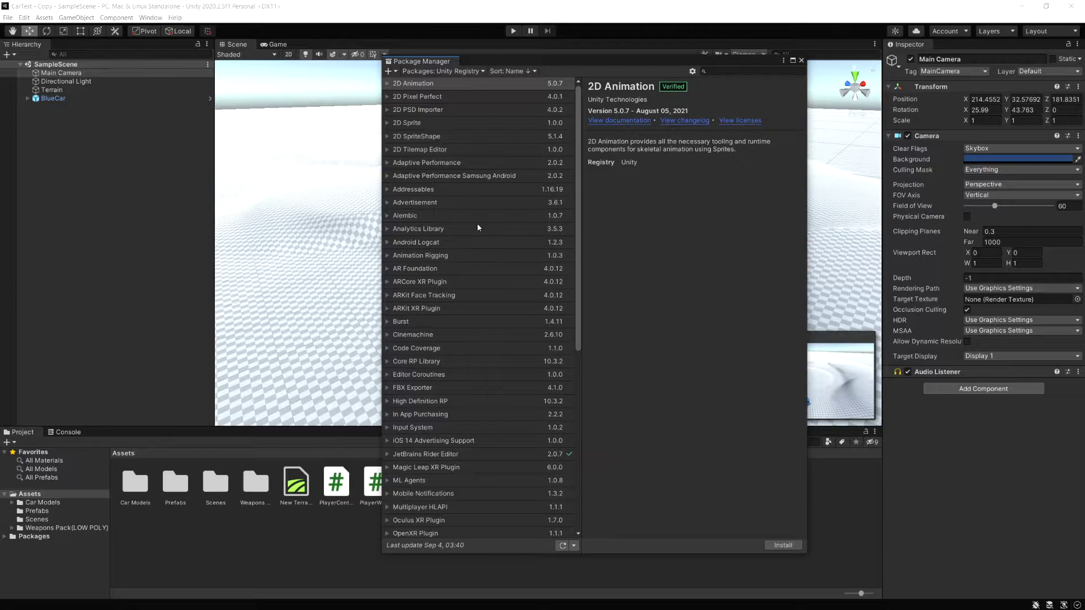
{"action": "left_click", "coordinate": [450, 339]}
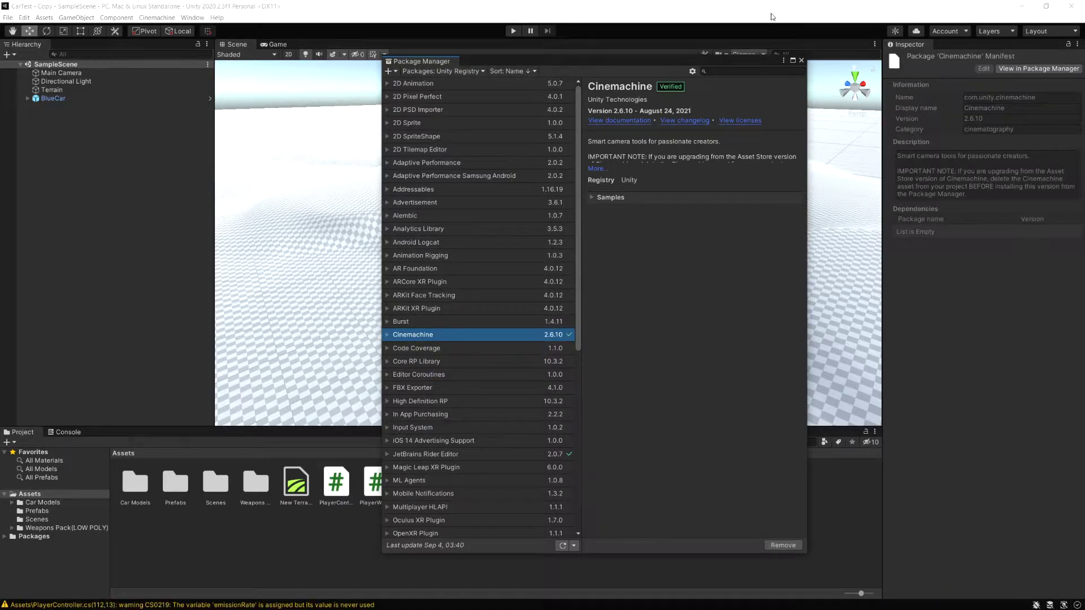
{"action": "left_click", "coordinate": [801, 60]}
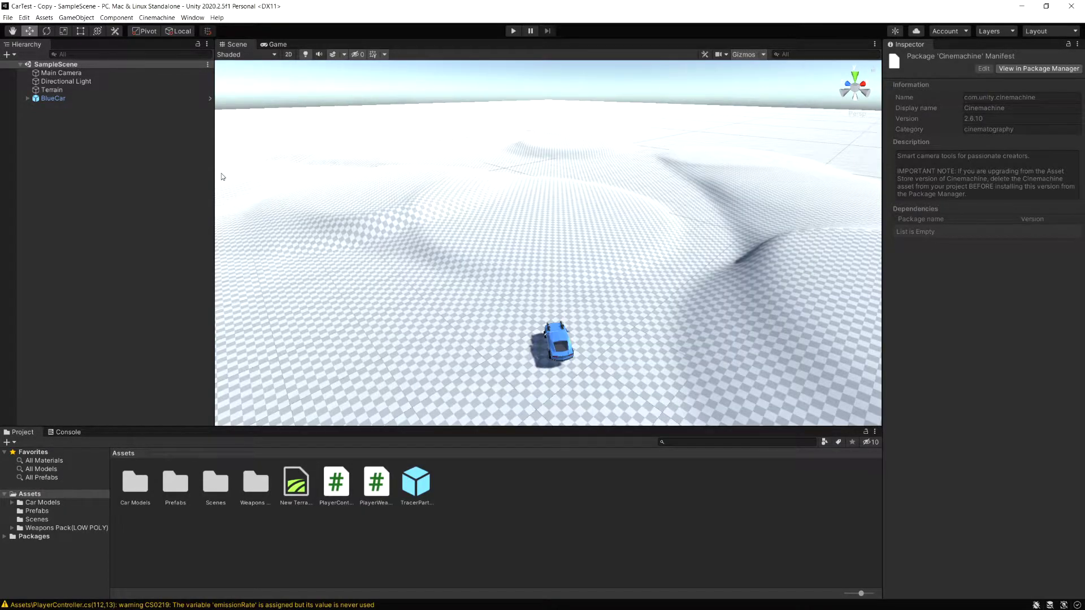
- Create CM FreeLook1 with BlueCar as both Follow and Look At target, then run the game
{"action": "left_click", "coordinate": [155, 18]}
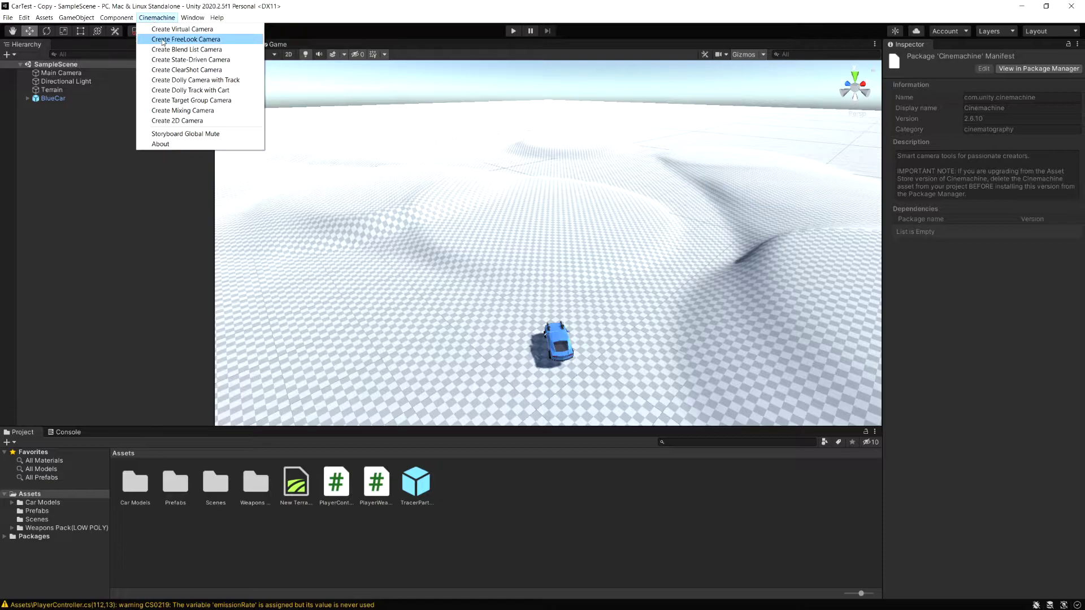
{"action": "left_click", "coordinate": [163, 40]}
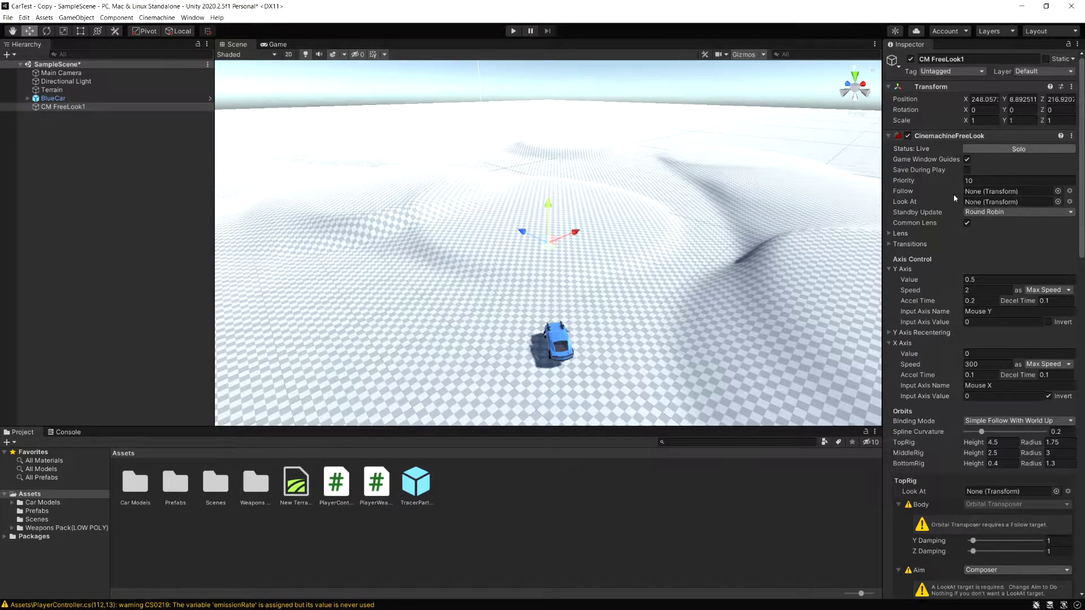
{"action": "left_click_drag", "start_coordinate": [53, 98], "coordinate": [1005, 191]}
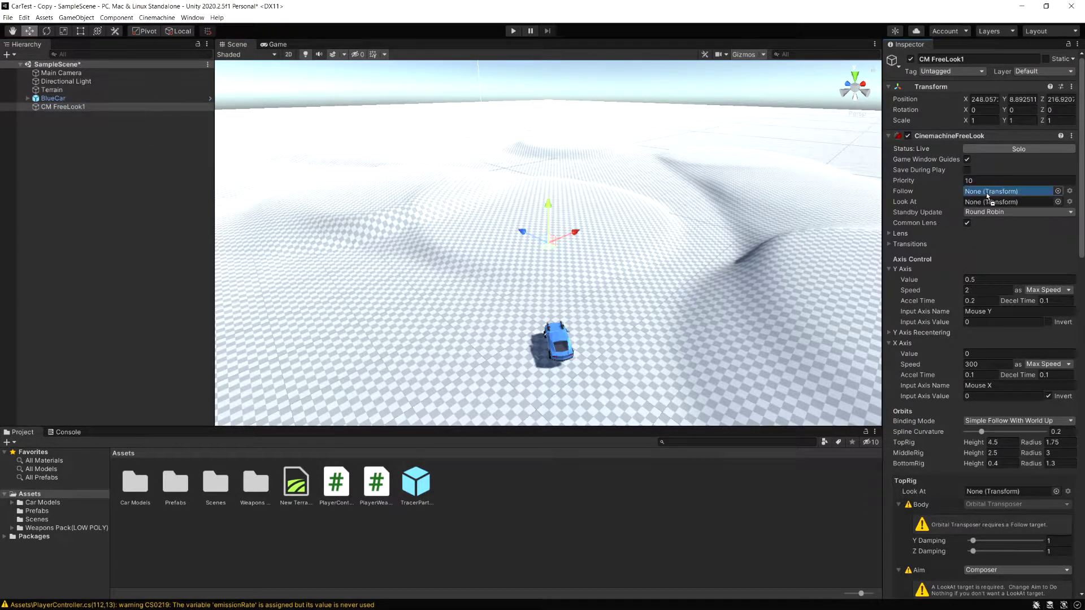
{"action": "left_click_drag", "start_coordinate": [86, 98], "coordinate": [329, 121]}
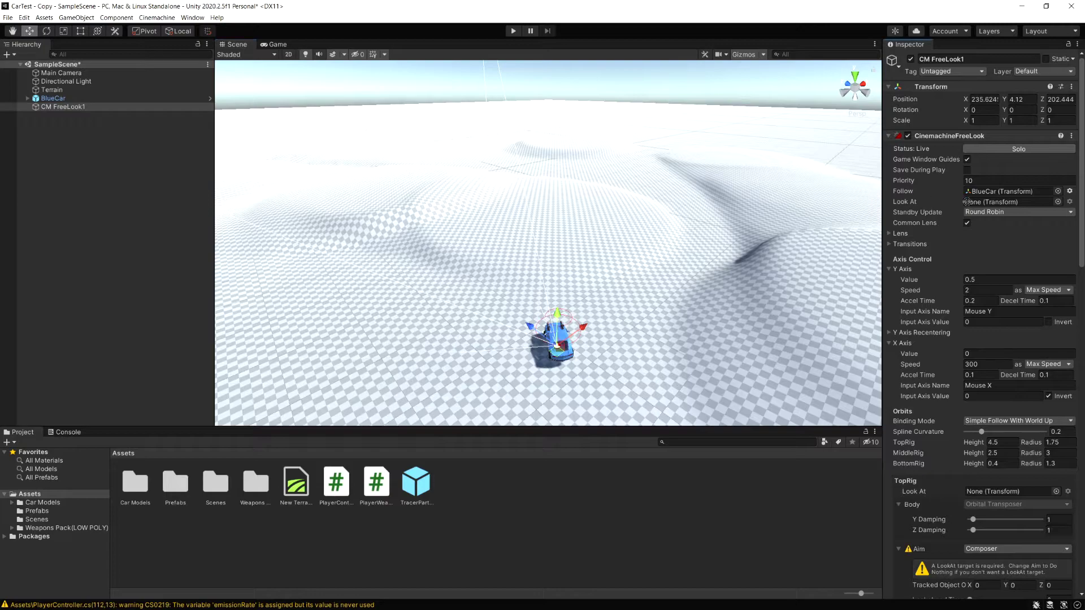
{"action": "left_click_drag", "start_coordinate": [966, 202], "coordinate": [967, 202]}
{"action": "left_click", "coordinate": [511, 31]}
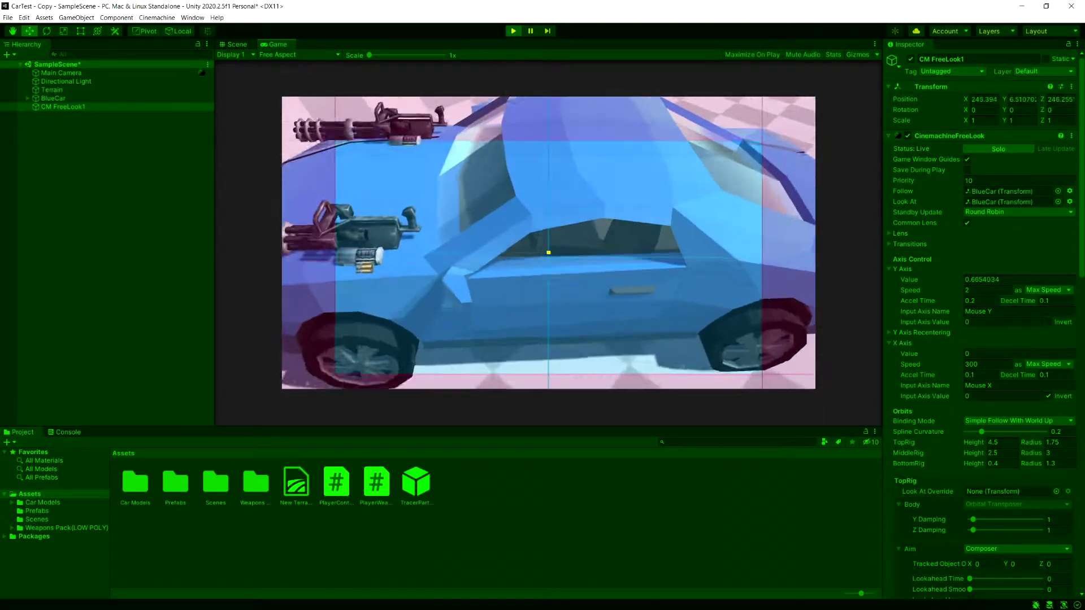
- Select BlueCar in the Hierarchy during the FreeLook test drive, then exit Play mode with Ctrl+P
{"action": "left_click", "coordinate": [55, 98]}
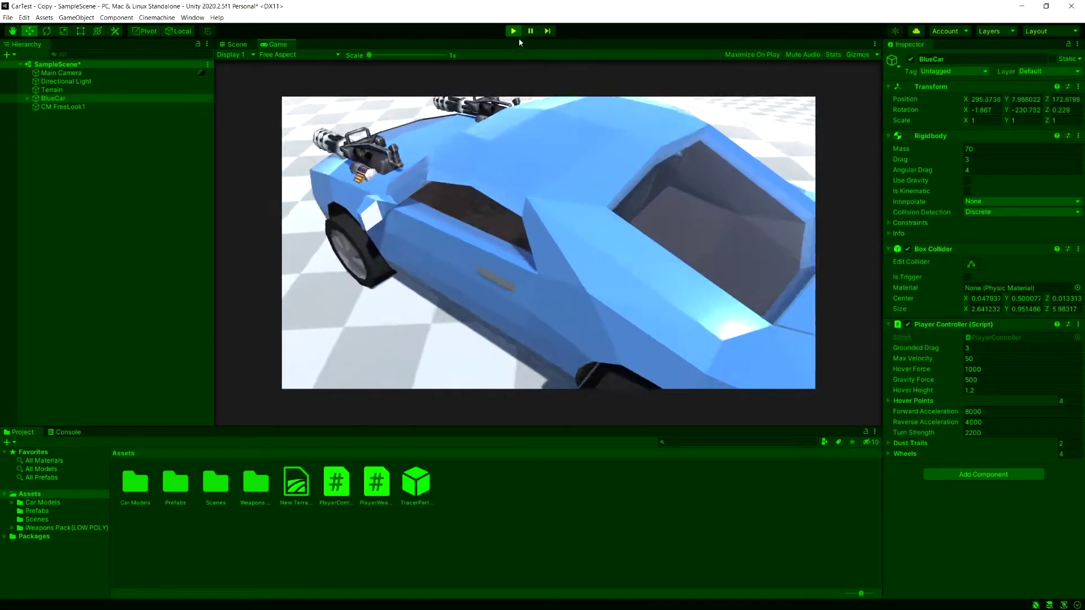
{"action": "key", "text": "ctrl+p"}
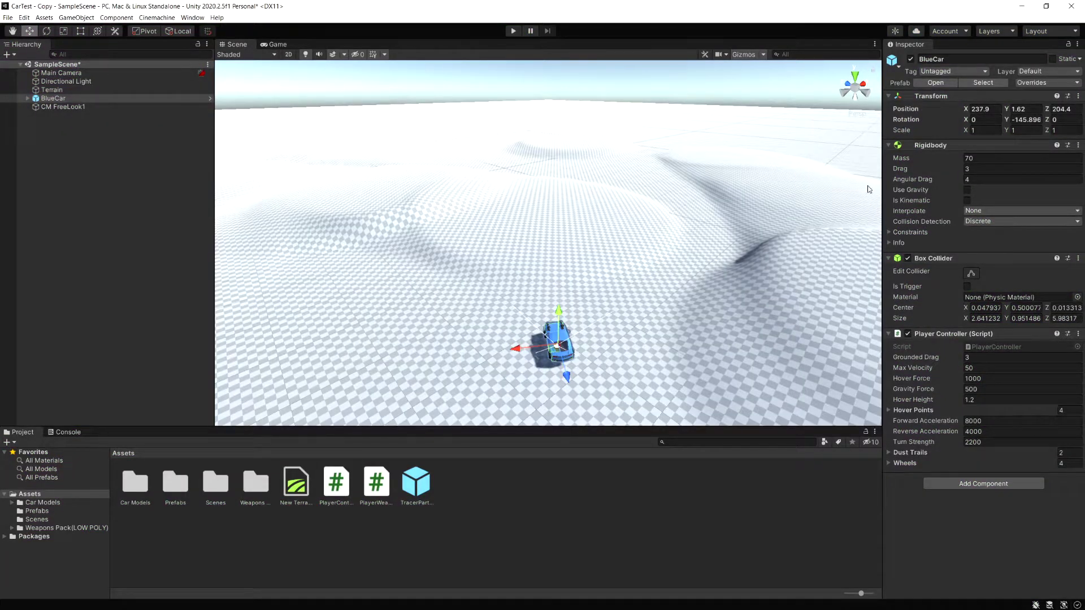
- Select CM FreeLook1 and orbit the Scene view to see BlueCar from above
{"action": "left_click", "coordinate": [62, 107]}
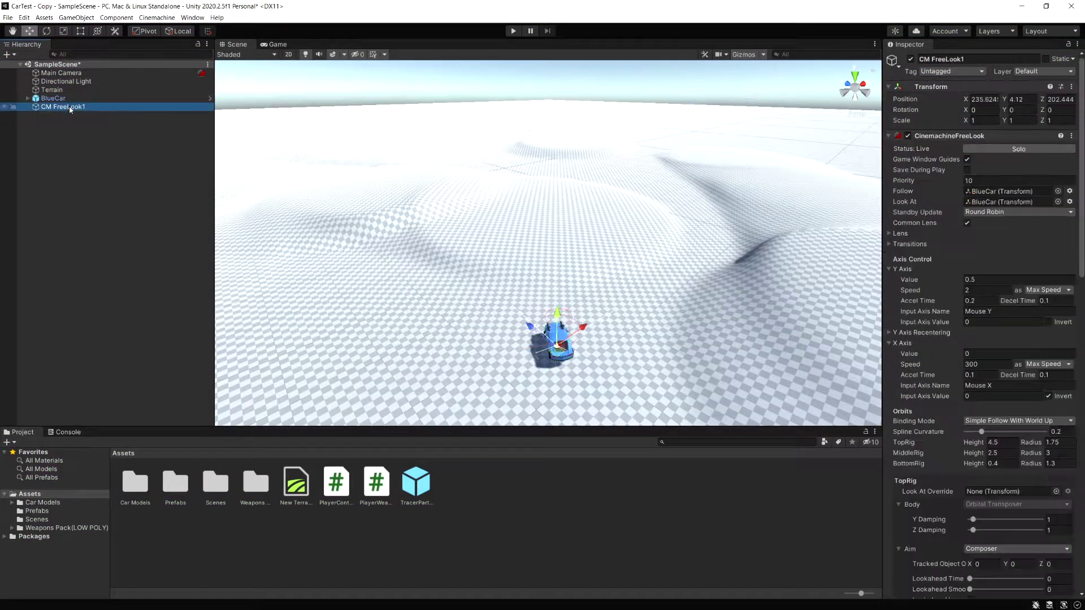
{"action": "left_click_drag", "start_coordinate": [871, 304], "coordinate": [591, 322], "text": "alt"}
{"action": "scroll", "coordinate": [590, 322], "scroll_direction": "up", "scroll_amount": 6}
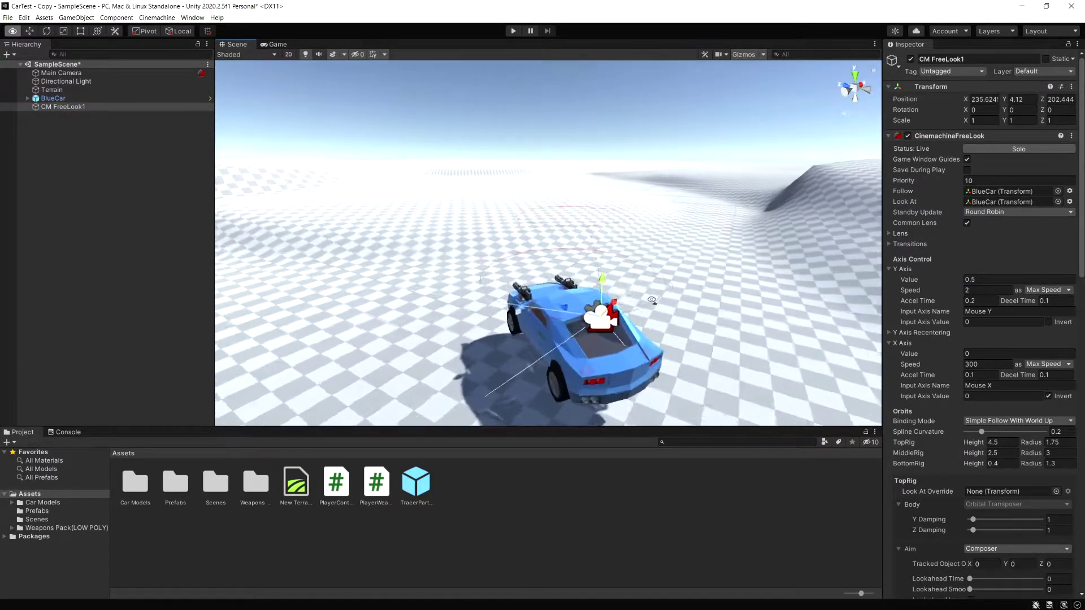
{"action": "left_click_drag", "start_coordinate": [671, 296], "coordinate": [690, 302], "text": "alt"}
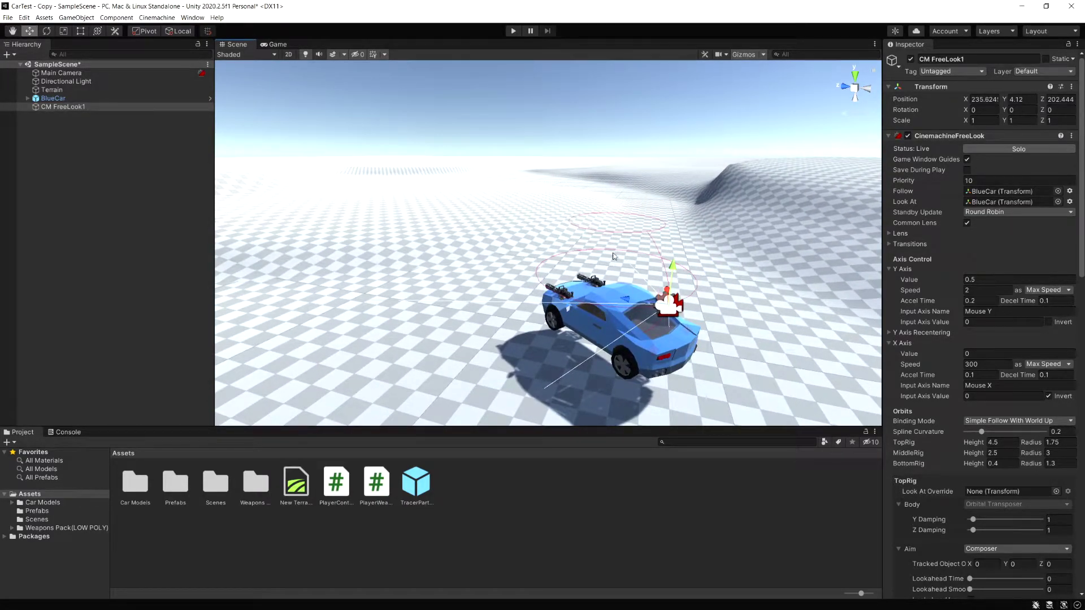
{"action": "scroll", "coordinate": [927, 302], "scroll_direction": "down", "scroll_amount": 8}
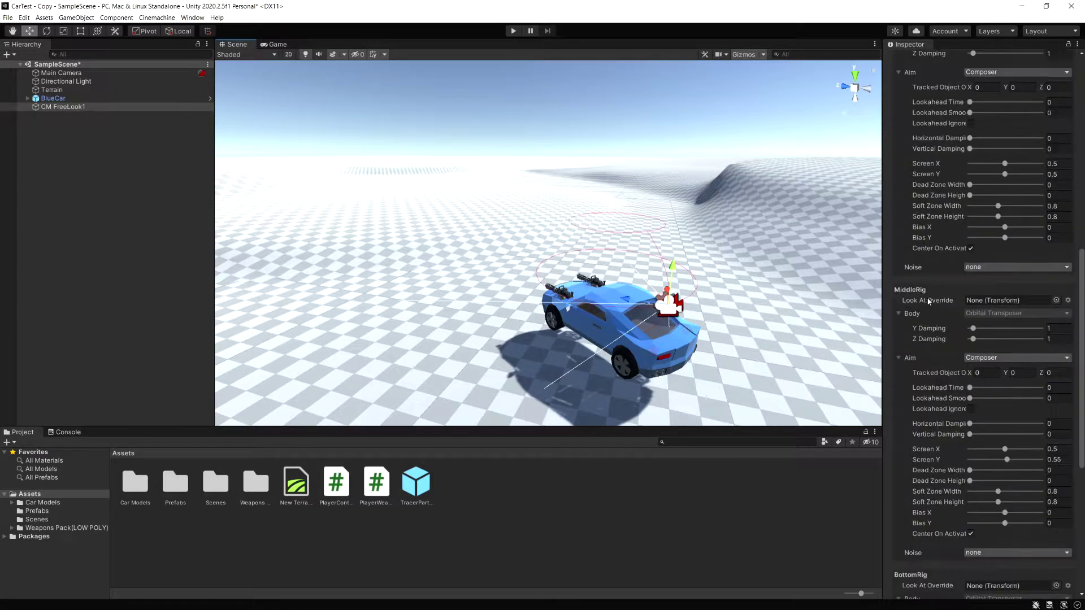
{"action": "scroll", "coordinate": [951, 289], "scroll_direction": "up", "scroll_amount": 5}
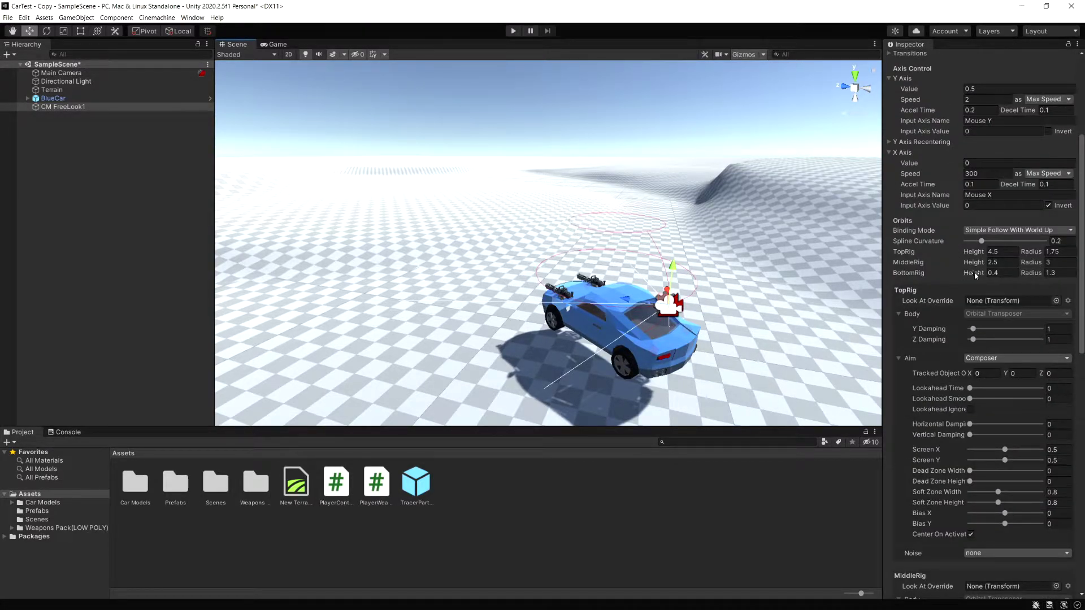
- Set TopRig height 11.8 radius 13.74, MiddleRig radius 12.03, BottomRig height 3.35, then play
{"action": "left_click_drag", "start_coordinate": [974, 255], "coordinate": [1017, 255]}
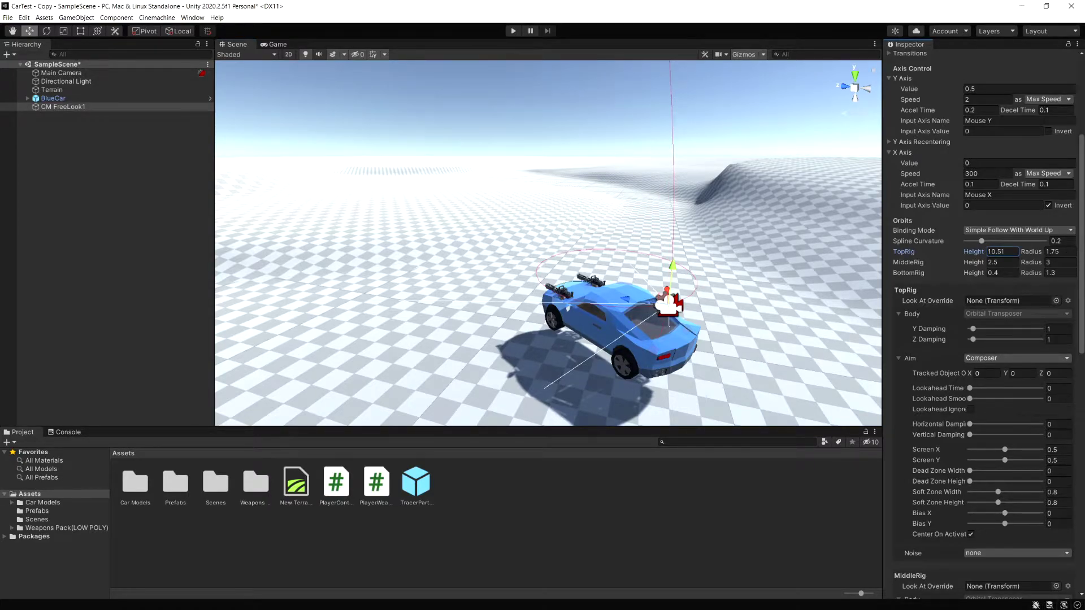
{"action": "scroll", "coordinate": [538, 275], "scroll_direction": "down", "scroll_amount": 5}
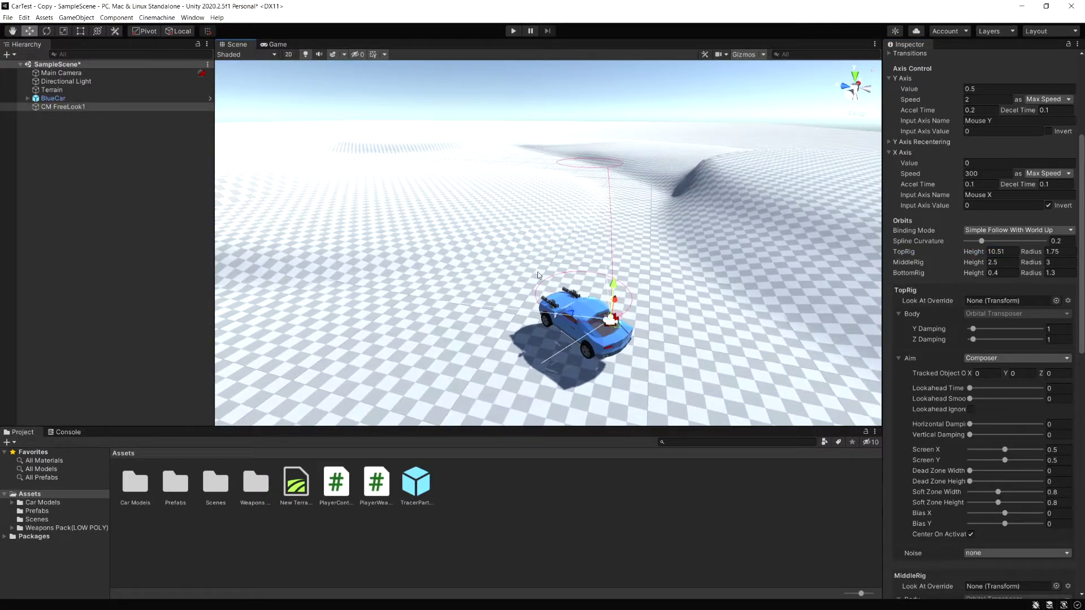
{"action": "left_click_drag", "start_coordinate": [1031, 255], "coordinate": [57, 260]}
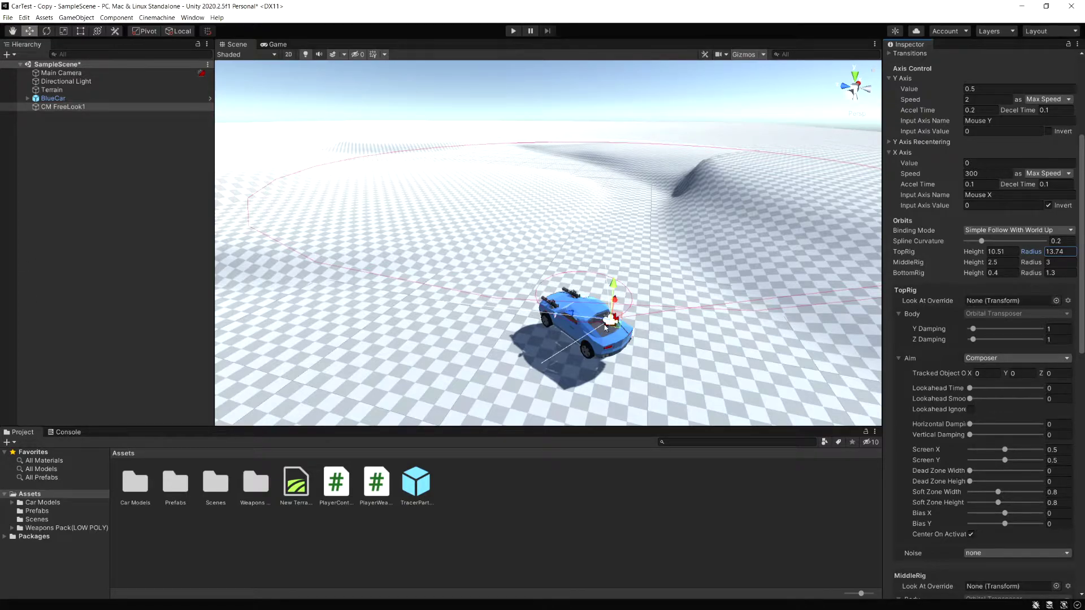
{"action": "left_click_drag", "start_coordinate": [541, 275], "coordinate": [628, 204], "text": "alt"}
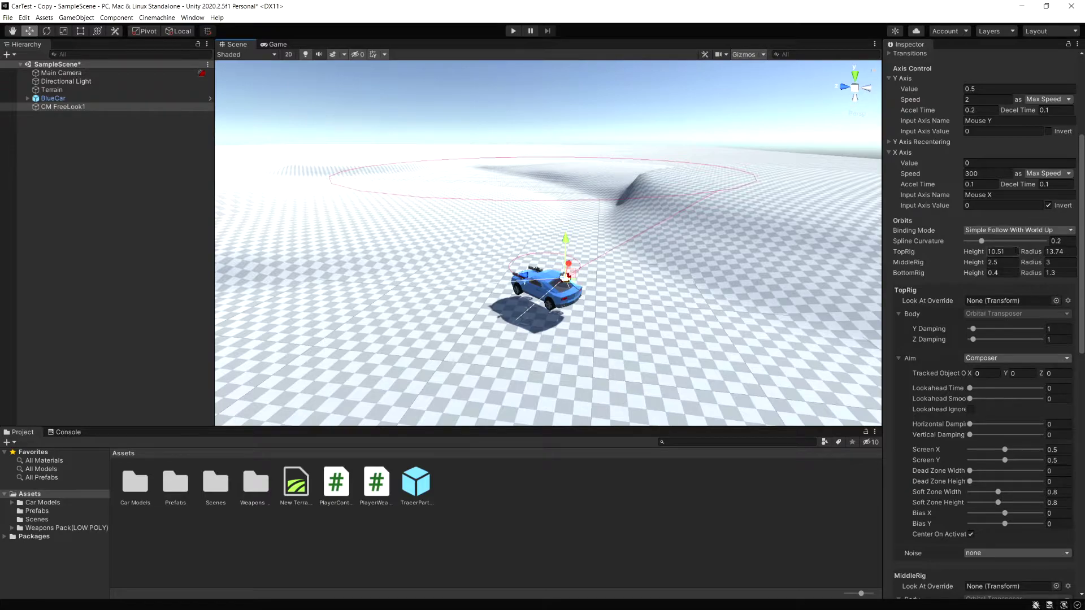
{"action": "left_click_drag", "start_coordinate": [973, 252], "coordinate": [66, 286]}
{"action": "left_click", "coordinate": [513, 31]}
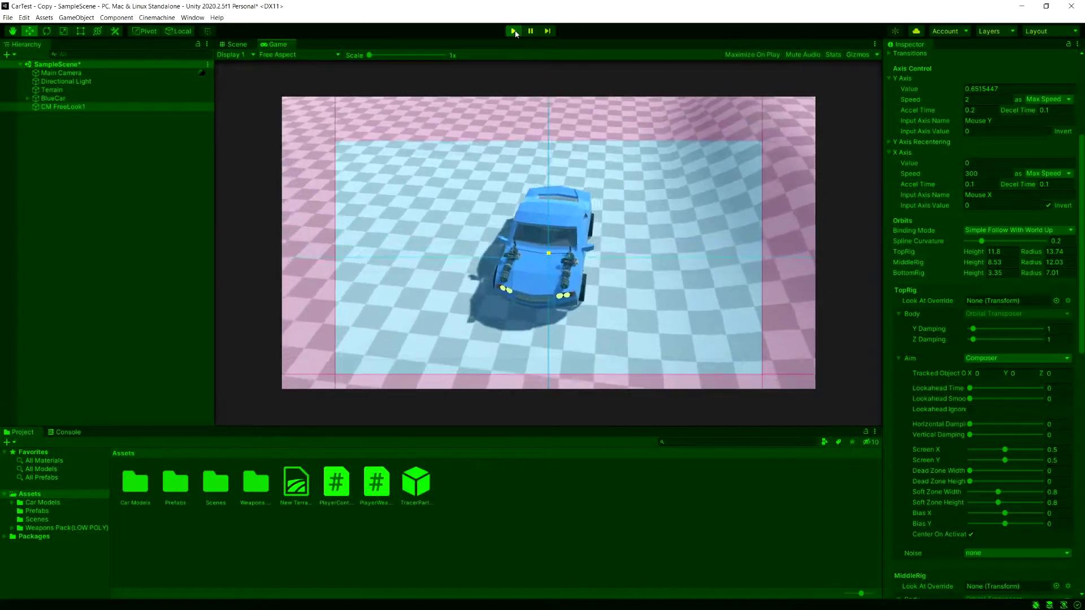
- Stop the game after testing the enlarged FreeLook orbits
{"action": "left_click", "coordinate": [514, 32]}
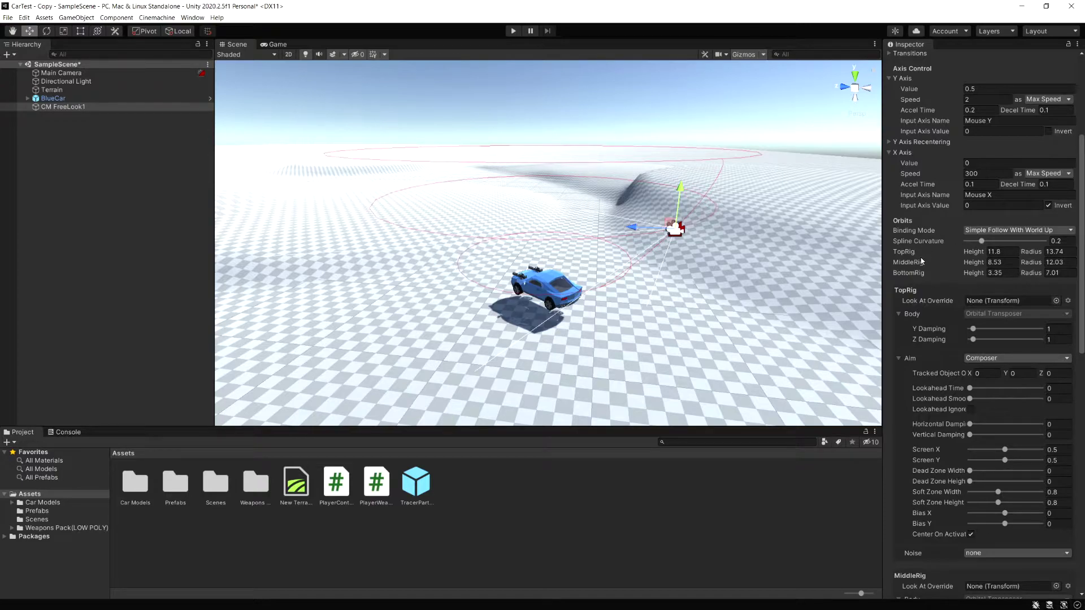
- Recheck the BlueCar Follow and Look At targets, then open Project Settings on Input Manager
{"action": "scroll", "coordinate": [954, 252], "scroll_direction": "up", "scroll_amount": 5}
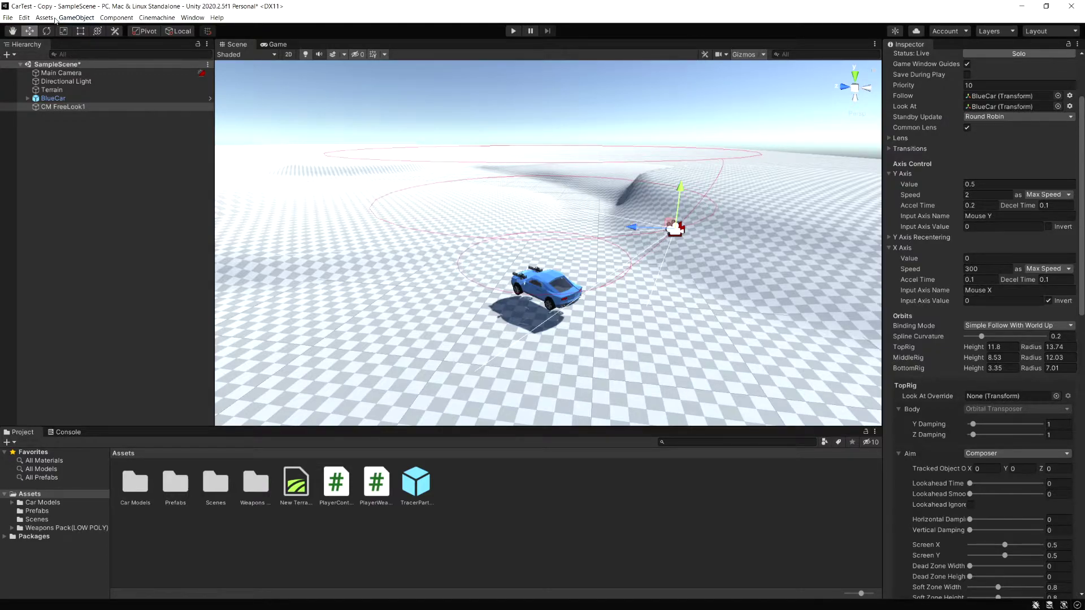
{"action": "left_click", "coordinate": [21, 18]}
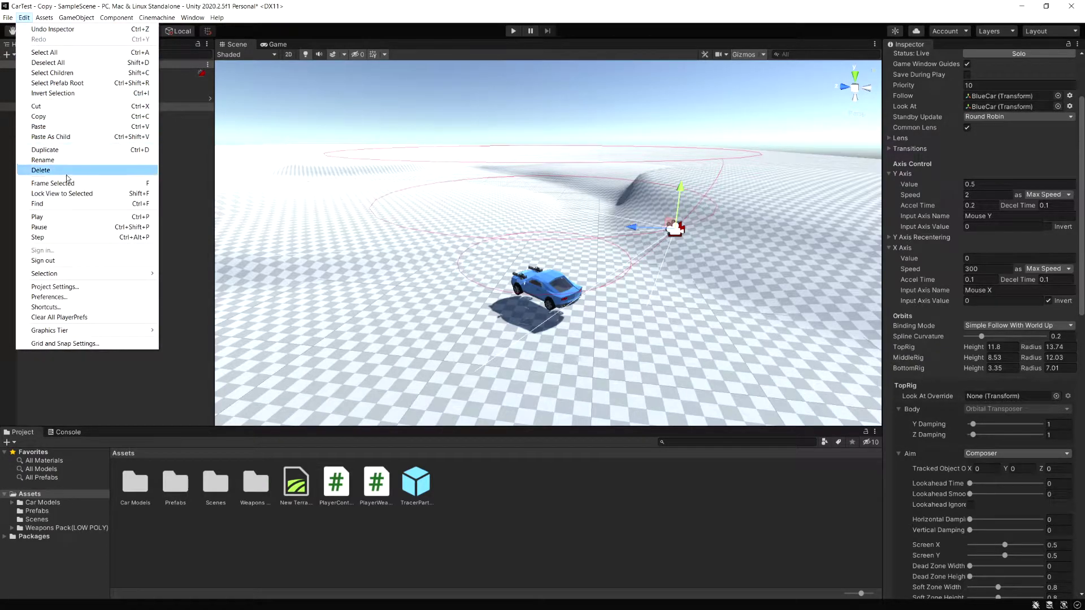
{"action": "left_click", "coordinate": [121, 289]}
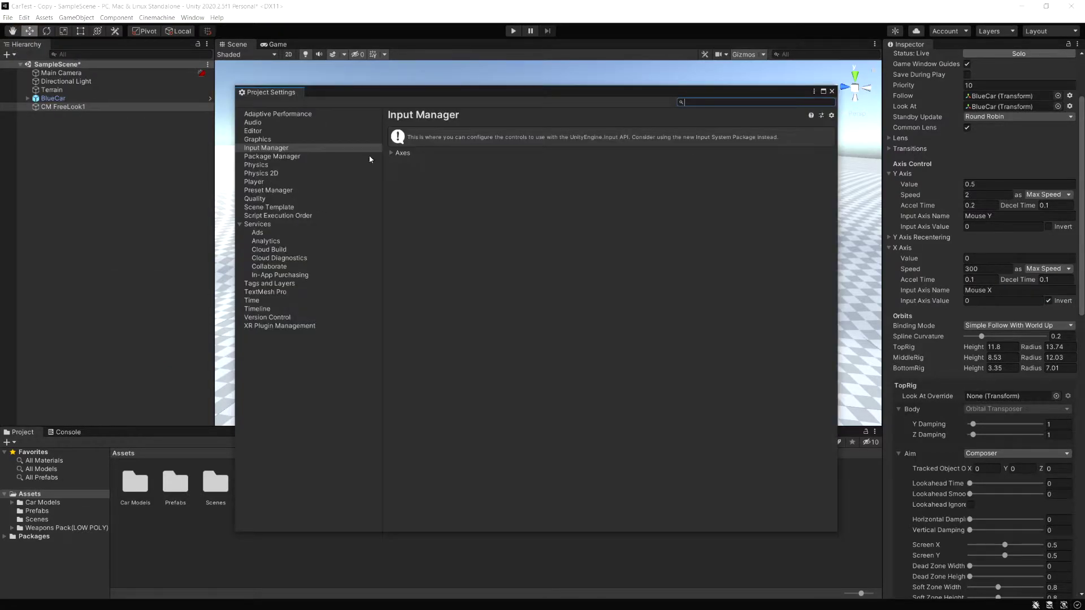
- Expand the Input Manager's 18 axes and inspect the joystick Horizontal axis, then collapse it
{"action": "left_click", "coordinate": [390, 153]}
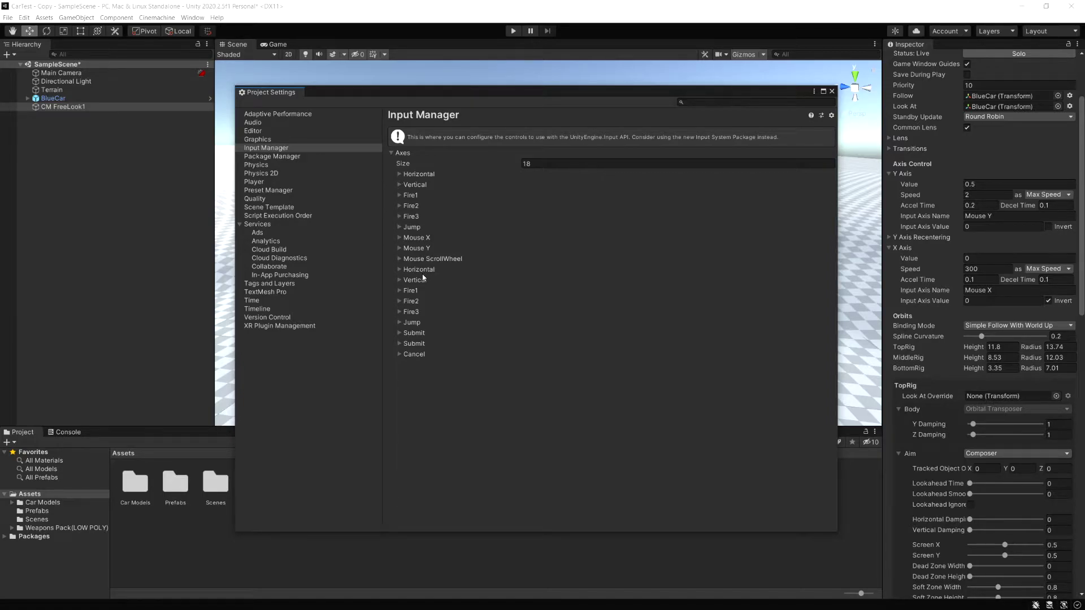
{"action": "left_click", "coordinate": [400, 270]}
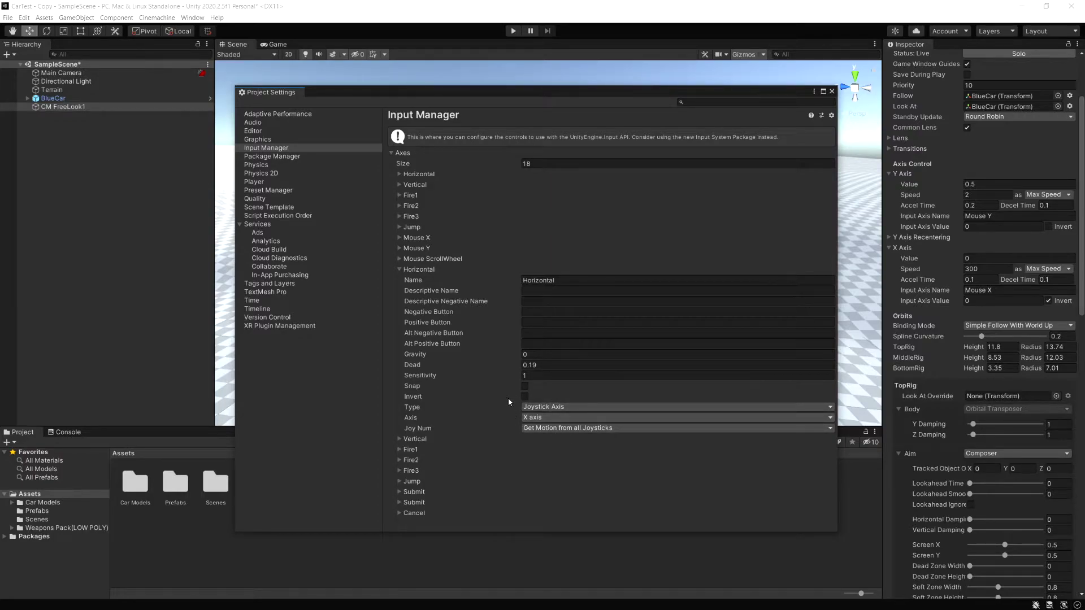
{"action": "left_click", "coordinate": [399, 269]}
- Duplicate the joystick Horizontal axis as 'Mouse X' reading the 4th axis (Joysticks)
{"action": "right_click", "coordinate": [423, 273]}
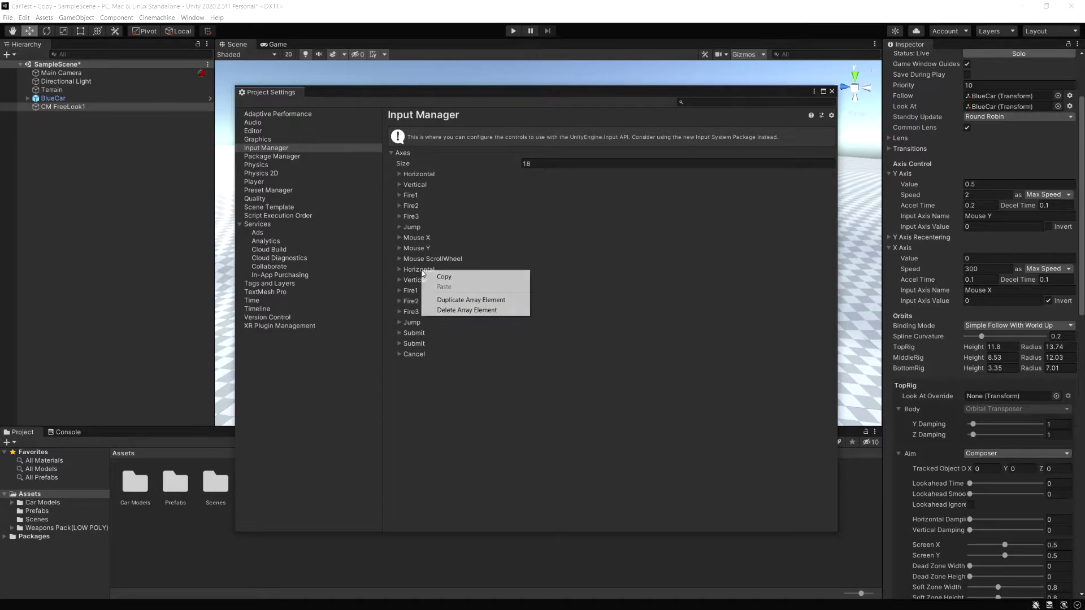
{"action": "left_click", "coordinate": [440, 300]}
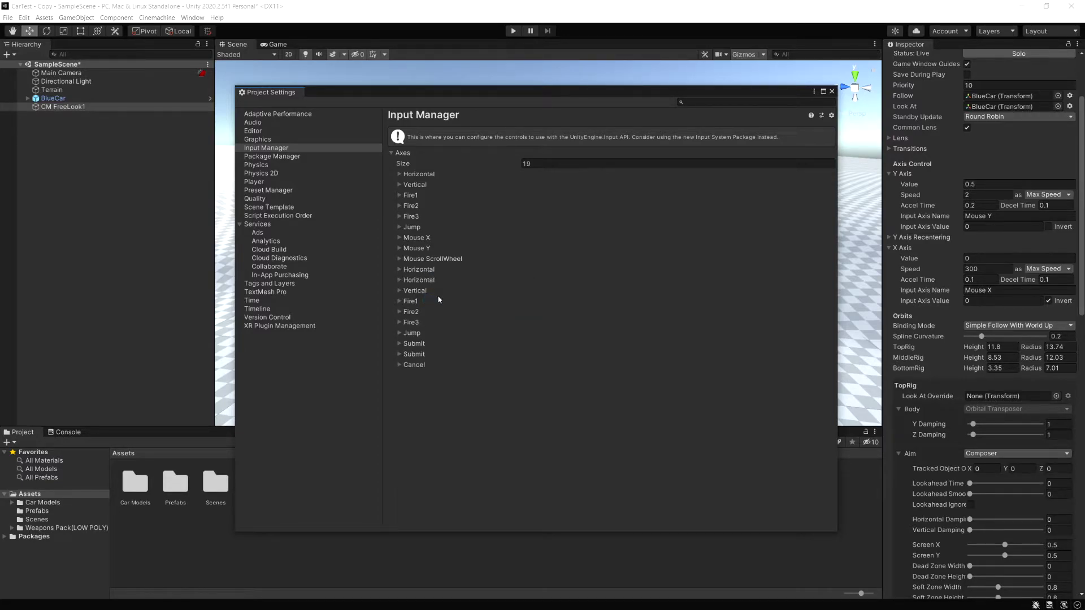
{"action": "left_click", "coordinate": [400, 280]}
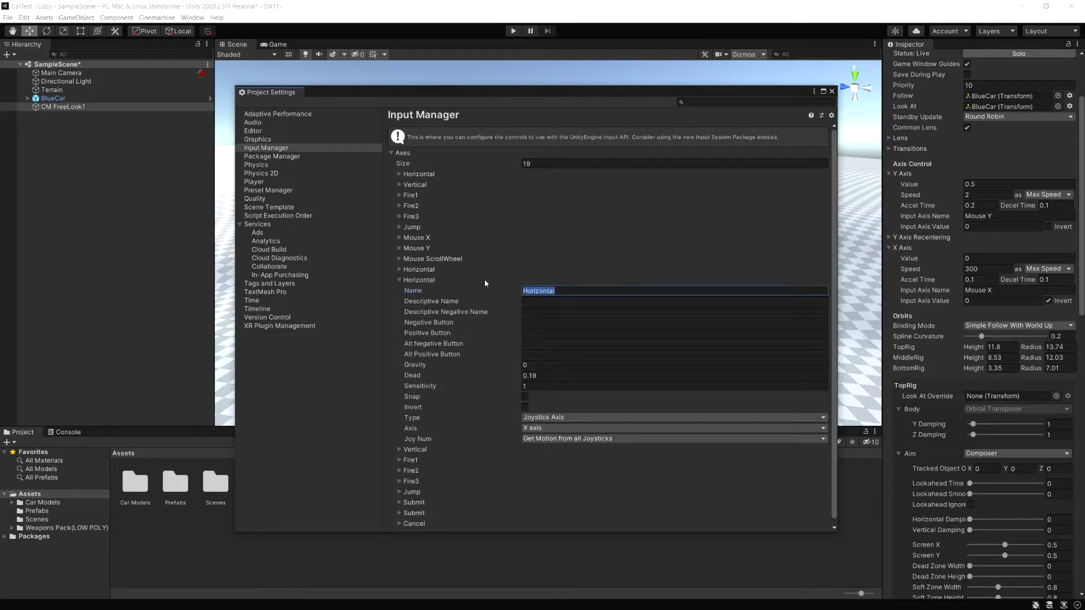
{"action": "type", "text": "Mouse X"}
{"action": "left_click", "coordinate": [533, 428]}
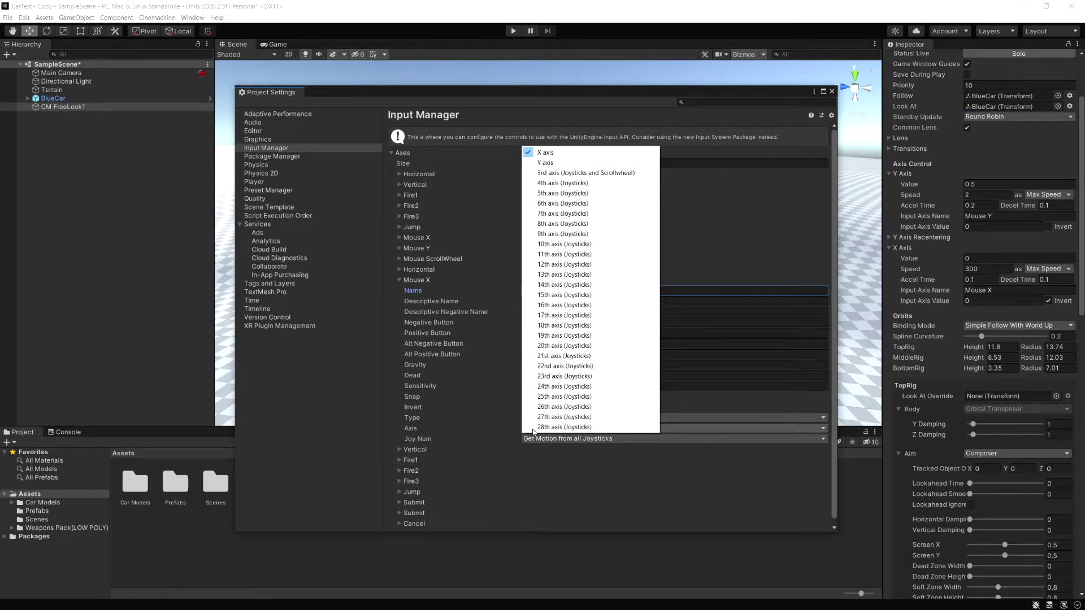
{"action": "left_click", "coordinate": [548, 183]}
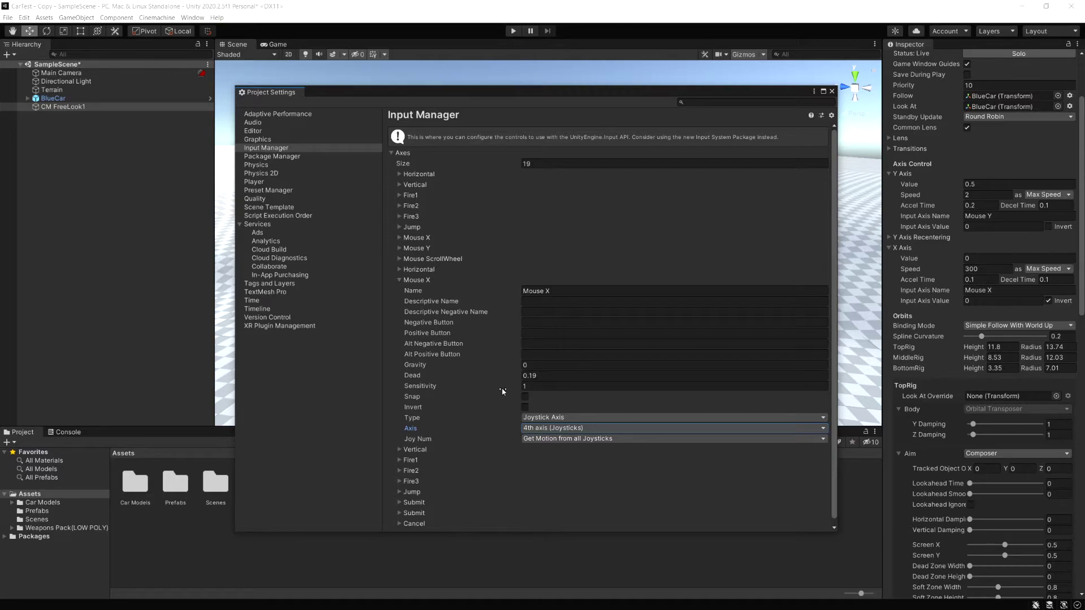
{"action": "left_click", "coordinate": [399, 280]}
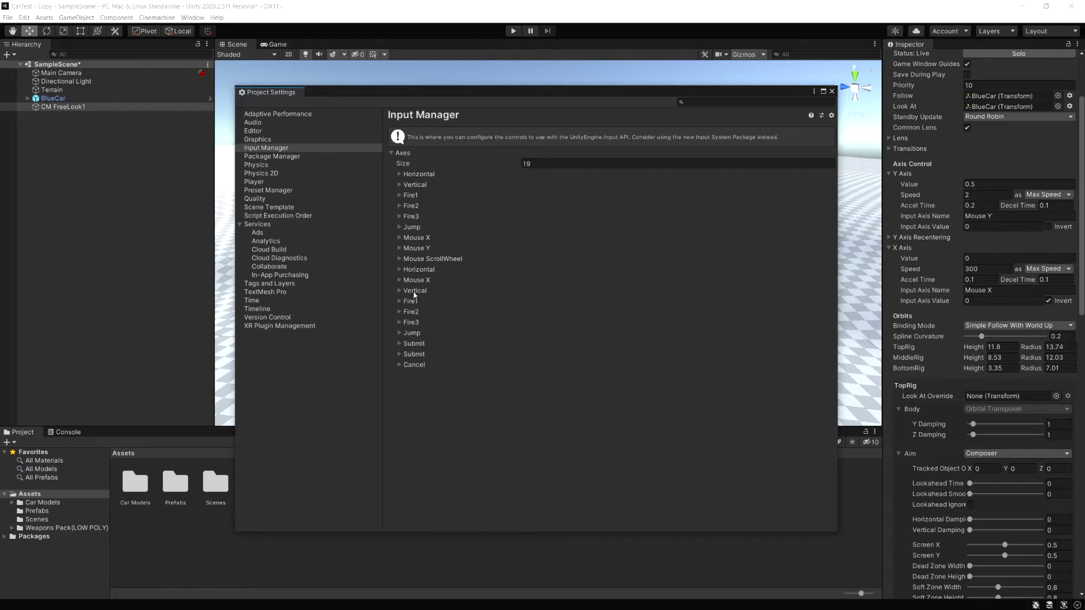
- Duplicate the joystick Vertical axis as 'Mouse Y' reading the 5th axis (Joysticks), then close Project Settings
{"action": "right_click", "coordinate": [414, 293]}
{"action": "left_click", "coordinate": [455, 321]}
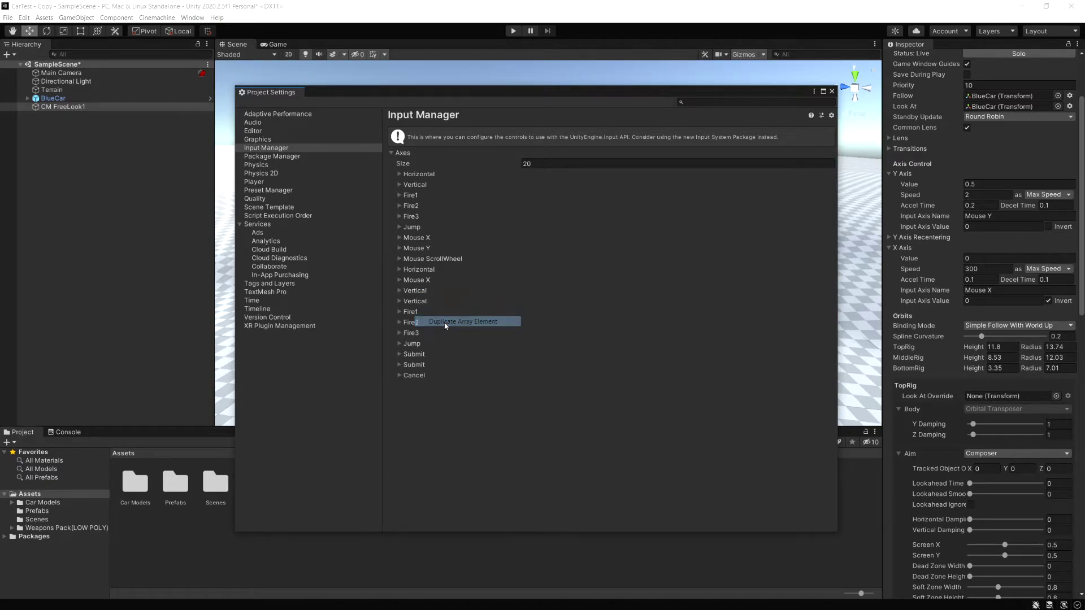
{"action": "left_click", "coordinate": [400, 301]}
{"action": "left_click", "coordinate": [534, 312]}
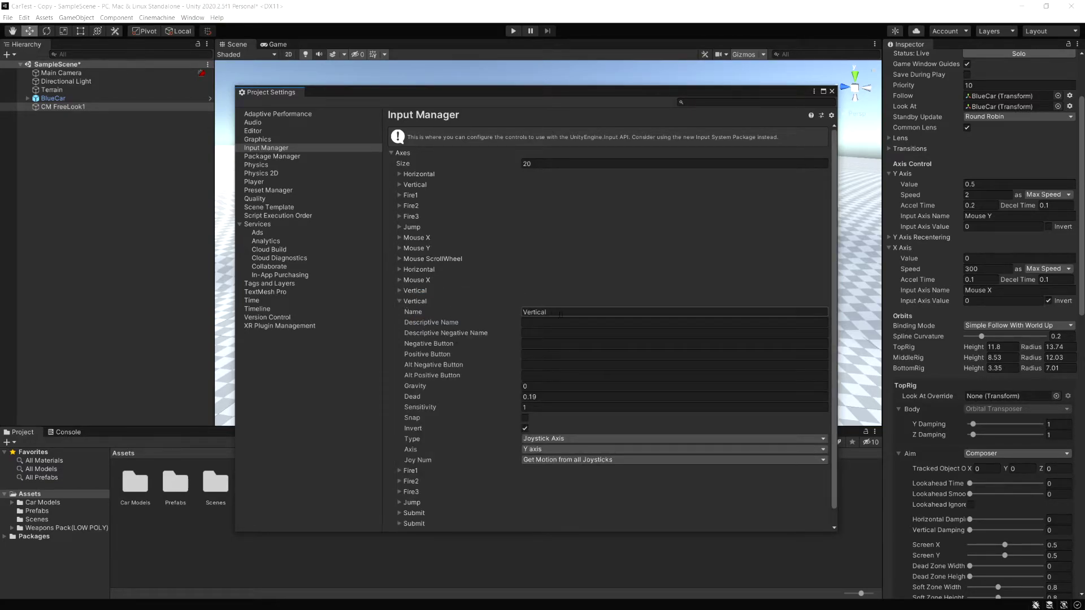
{"action": "type", "text": "Mouse Y"}
{"action": "left_click", "coordinate": [535, 449]}
{"action": "left_click", "coordinate": [568, 215]}
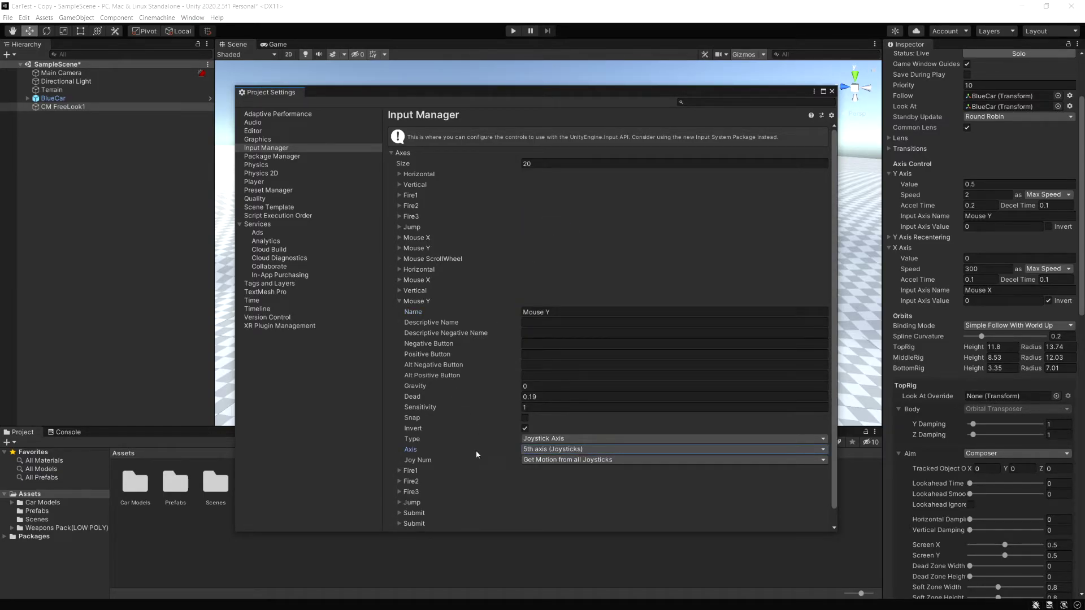
{"action": "left_click", "coordinate": [831, 91]}
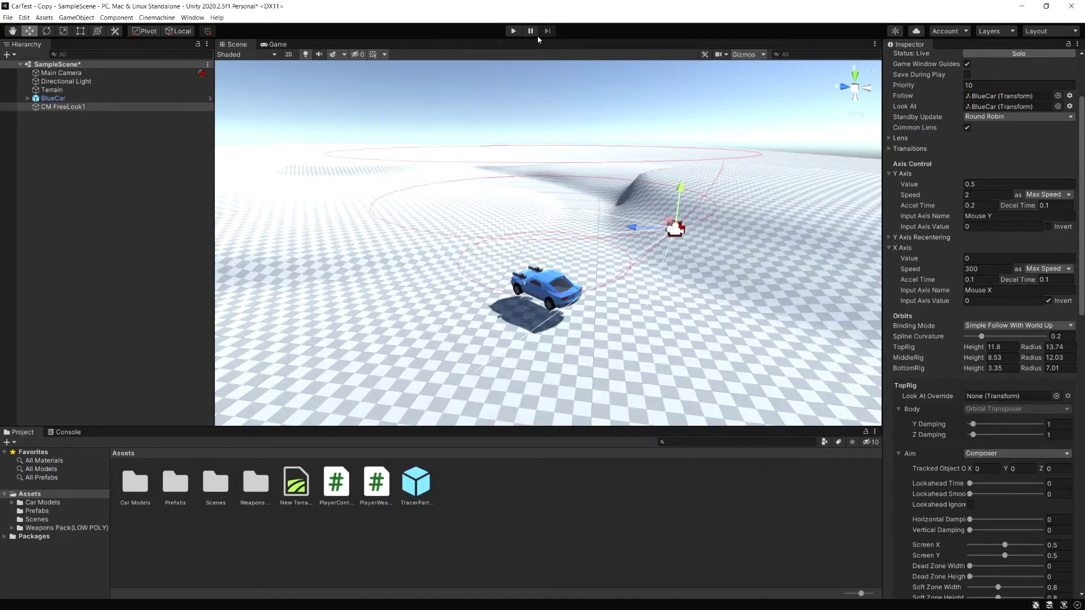
- Briefly play-test the FreeLook camera with BlueCar selected, then open the Game view's aspect ratio list
{"action": "left_click", "coordinate": [513, 32]}
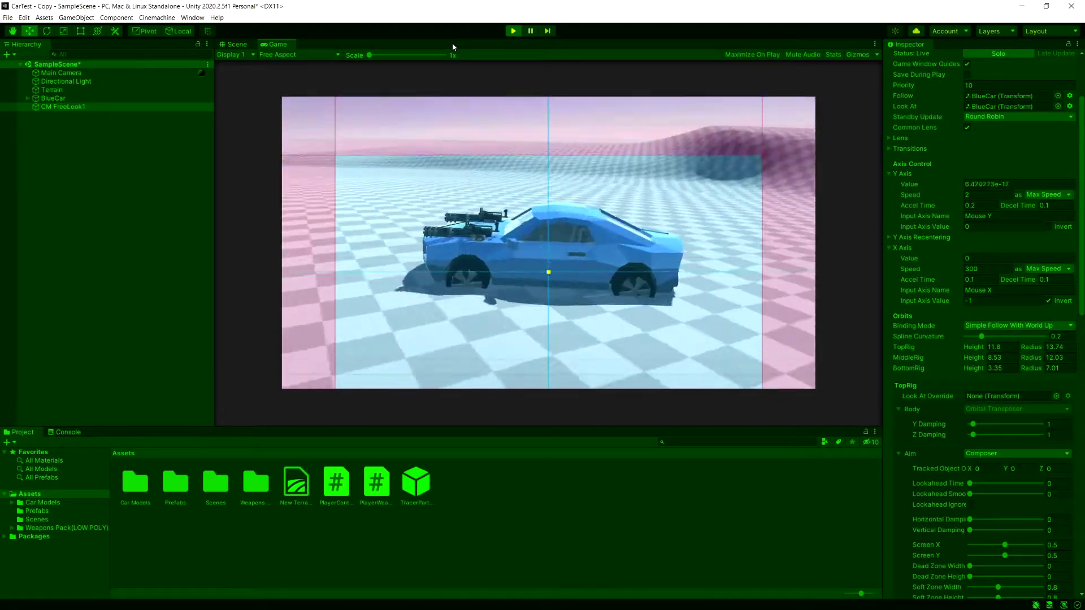
{"action": "left_click", "coordinate": [78, 99]}
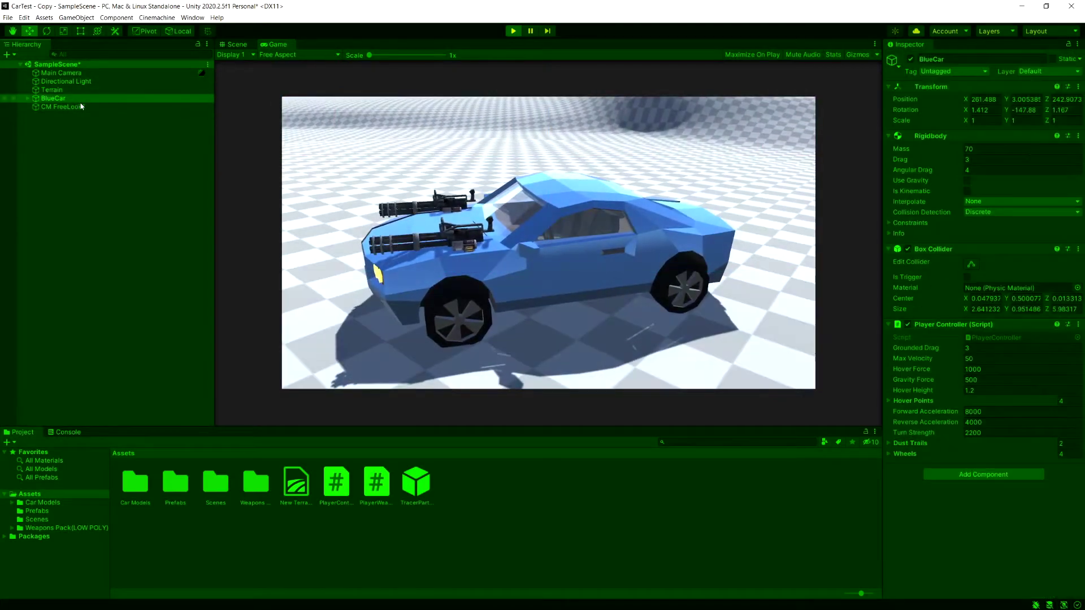
{"action": "left_click", "coordinate": [513, 32]}
{"action": "left_click", "coordinate": [276, 45]}
{"action": "left_click", "coordinate": [282, 55]}
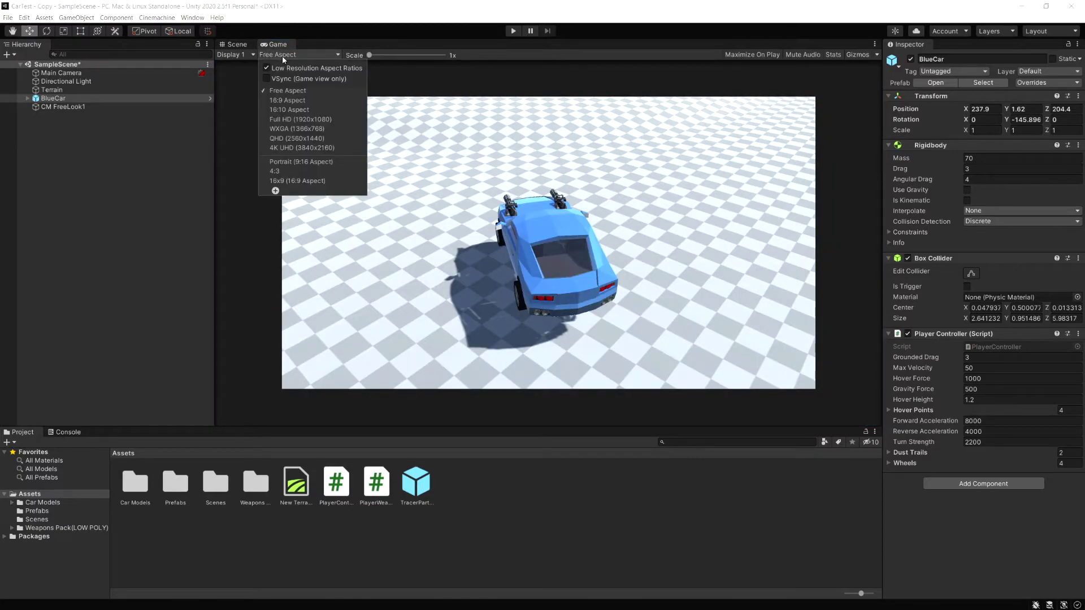
- Set the Game view to 16:9 Aspect, turn off Low Resolution Aspect Ratios, and enable Maximize On Play
{"action": "left_click", "coordinate": [295, 100]}
{"action": "left_click", "coordinate": [285, 55]}
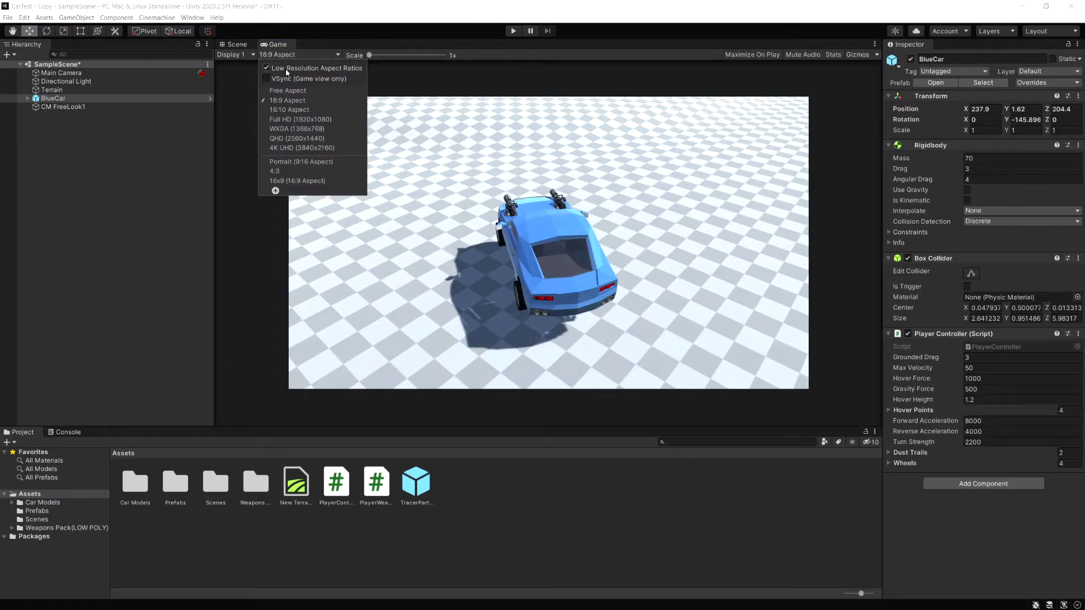
{"action": "left_click", "coordinate": [287, 69]}
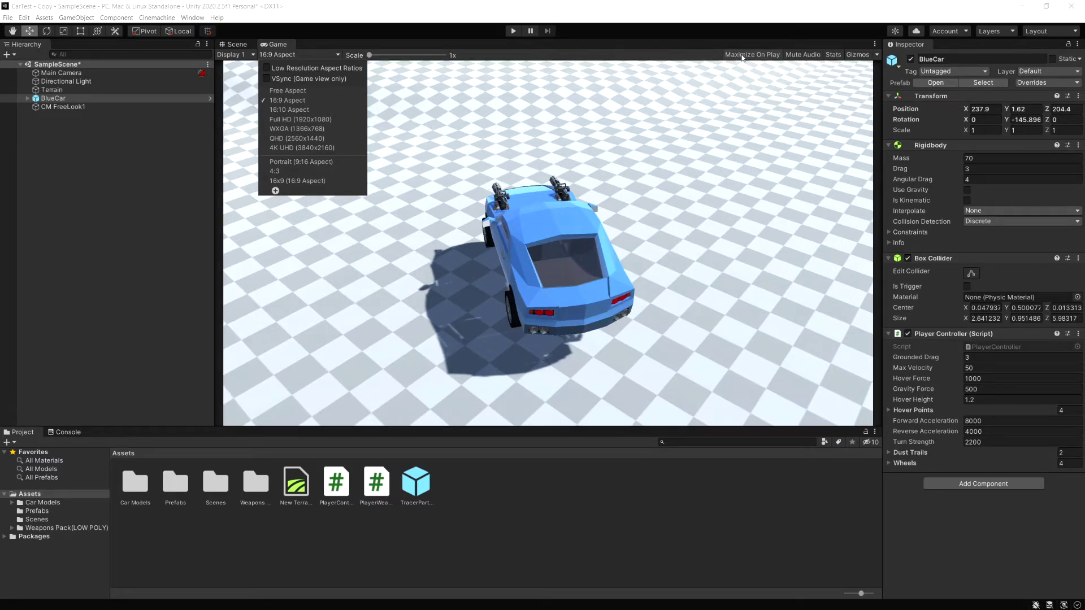
{"action": "left_click", "coordinate": [664, 50]}
- Play the game and drive the blue car forward with W, steering left and right with A and D
{"action": "left_click", "coordinate": [513, 30]}
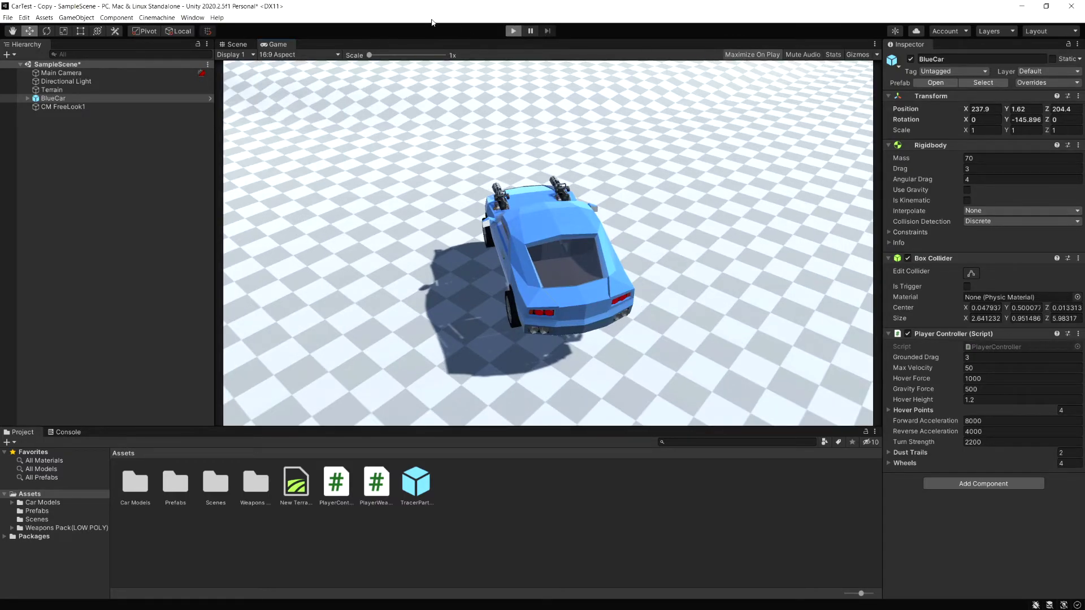
{"action": "key", "text": "w"}
{"action": "key", "text": "a"}
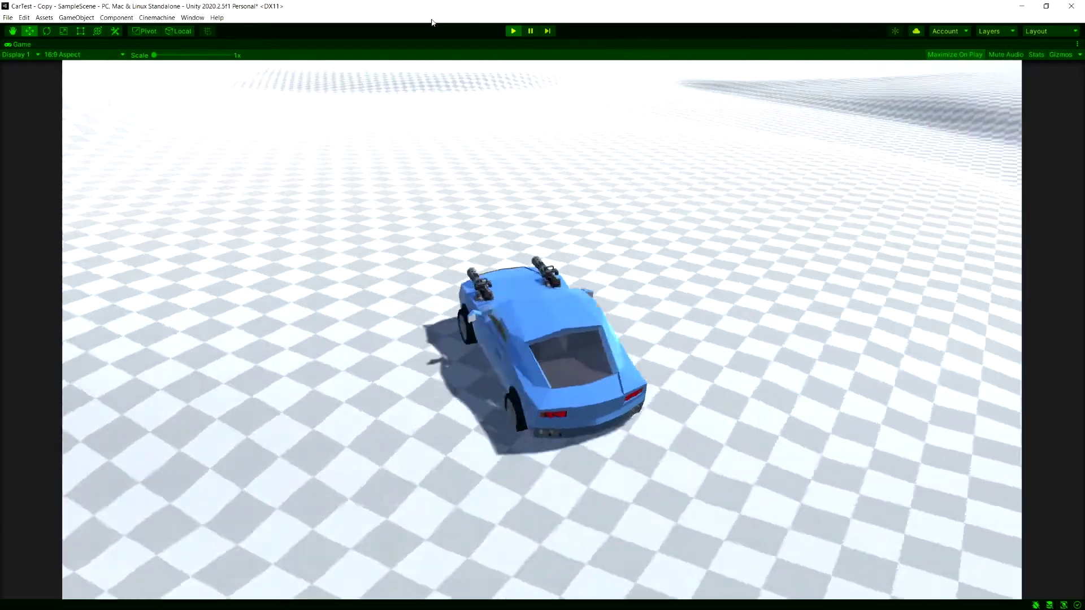
{"action": "key", "text": "d"}
{"action": "key", "text": "a"}
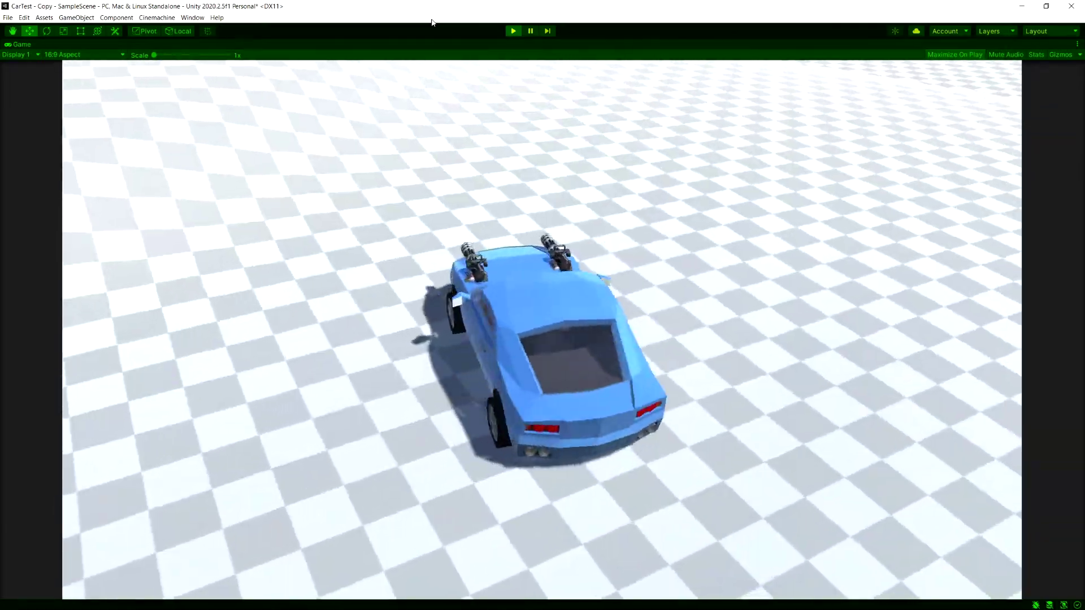
{"action": "key", "text": "a"}
{"action": "key", "text": "d"}
{"action": "key", "text": "a"}
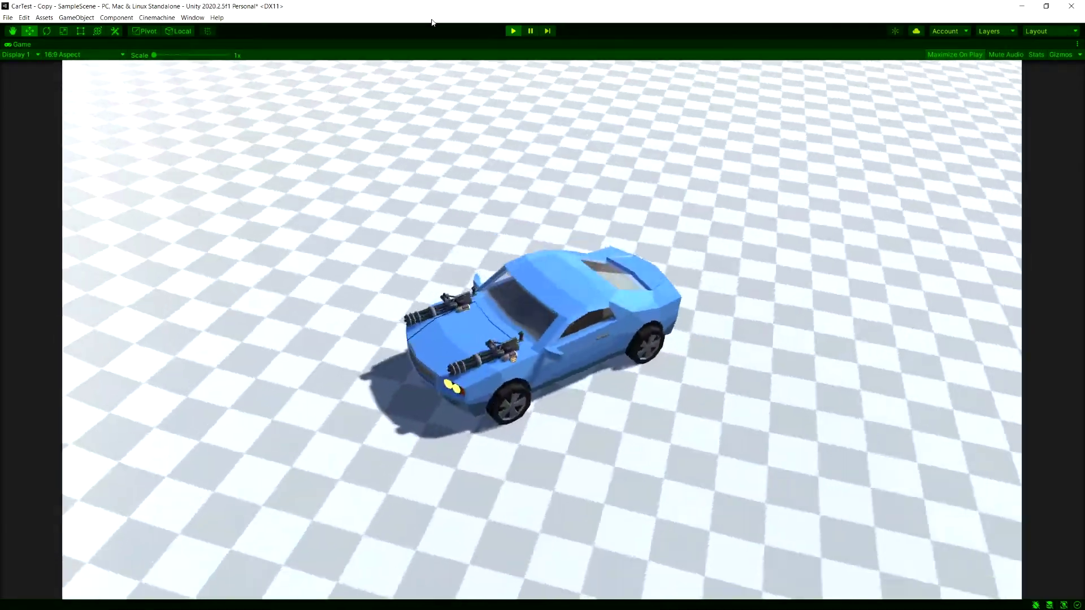
{"action": "key", "text": "a"}
{"action": "key", "text": "a"}
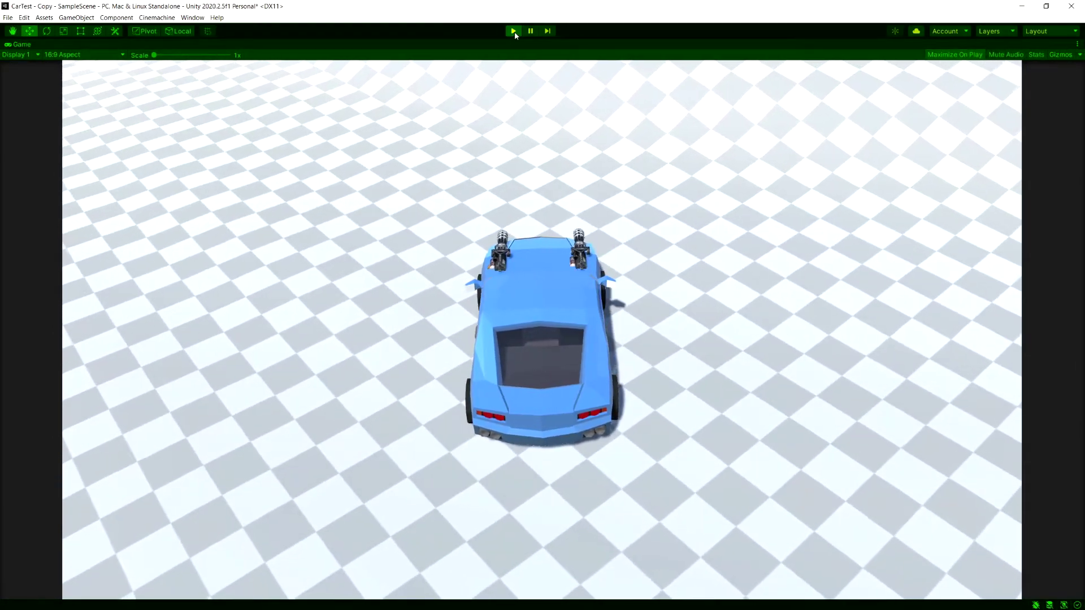
- With play stopped, invert CM FreeLook1's Y Axis orbit input, then restart play to test it
{"action": "left_click", "coordinate": [513, 30]}
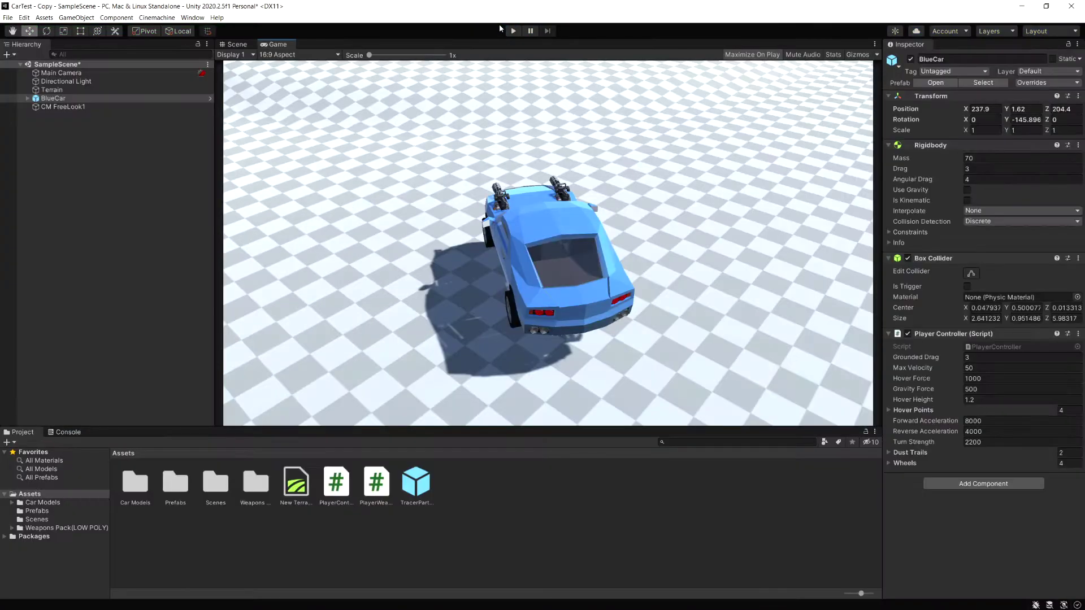
{"action": "left_click", "coordinate": [96, 107]}
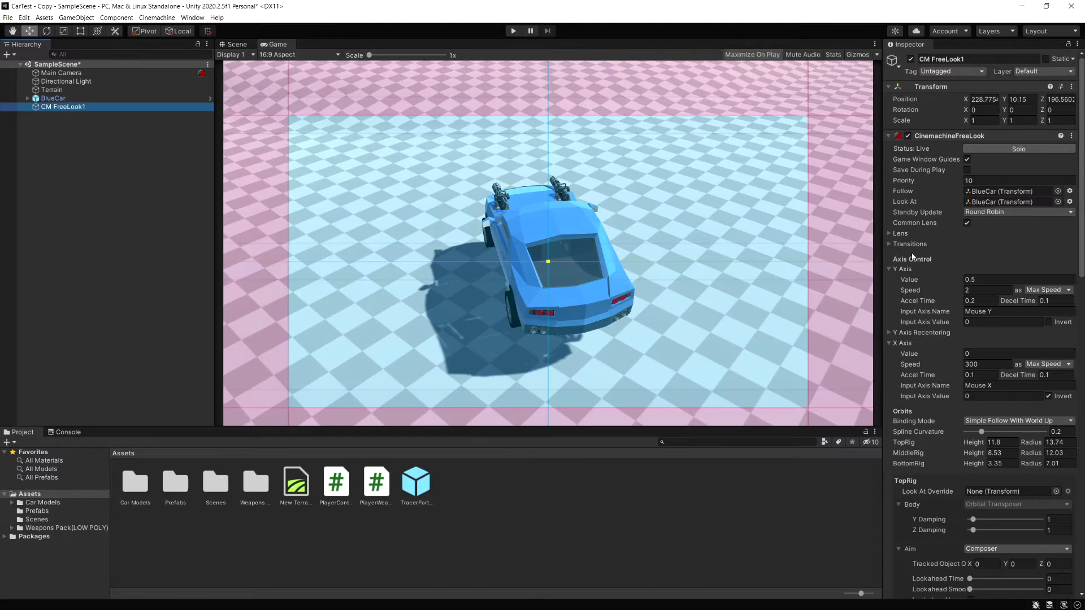
{"action": "left_click", "coordinate": [1054, 326]}
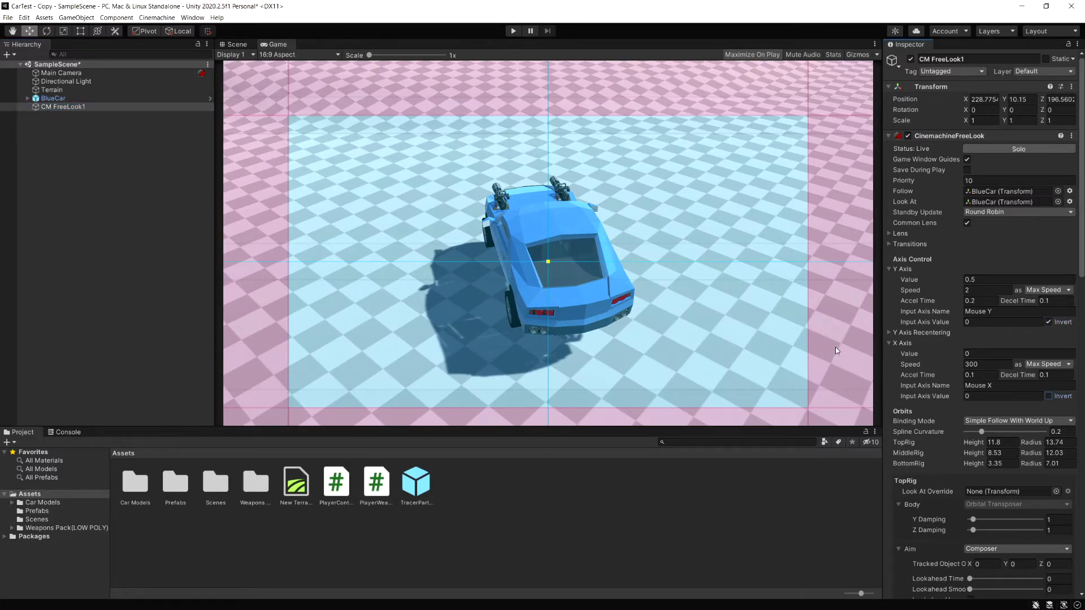
{"action": "left_click", "coordinate": [513, 31]}
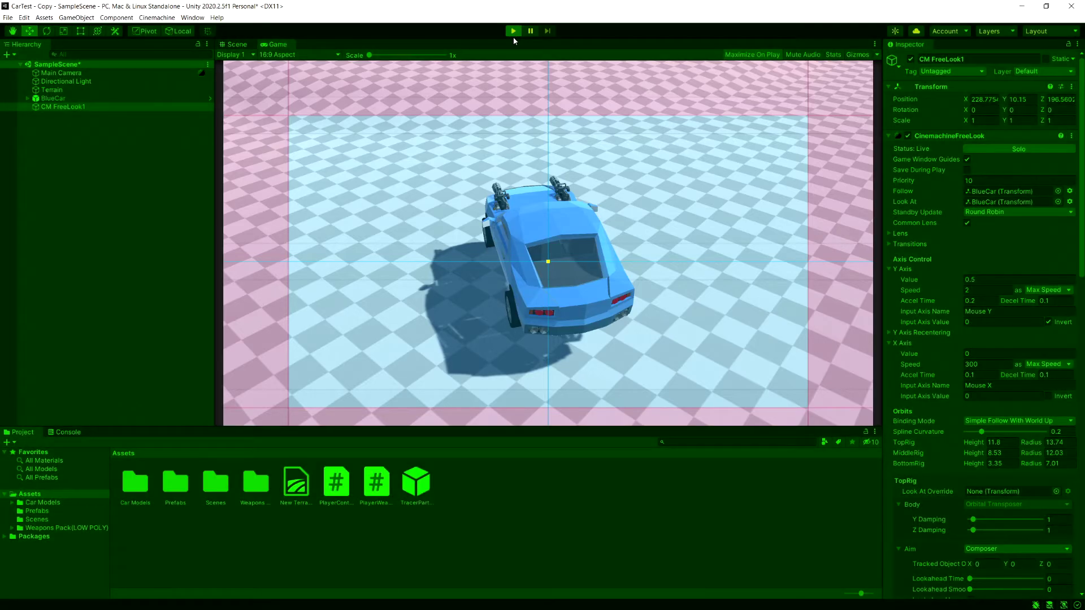